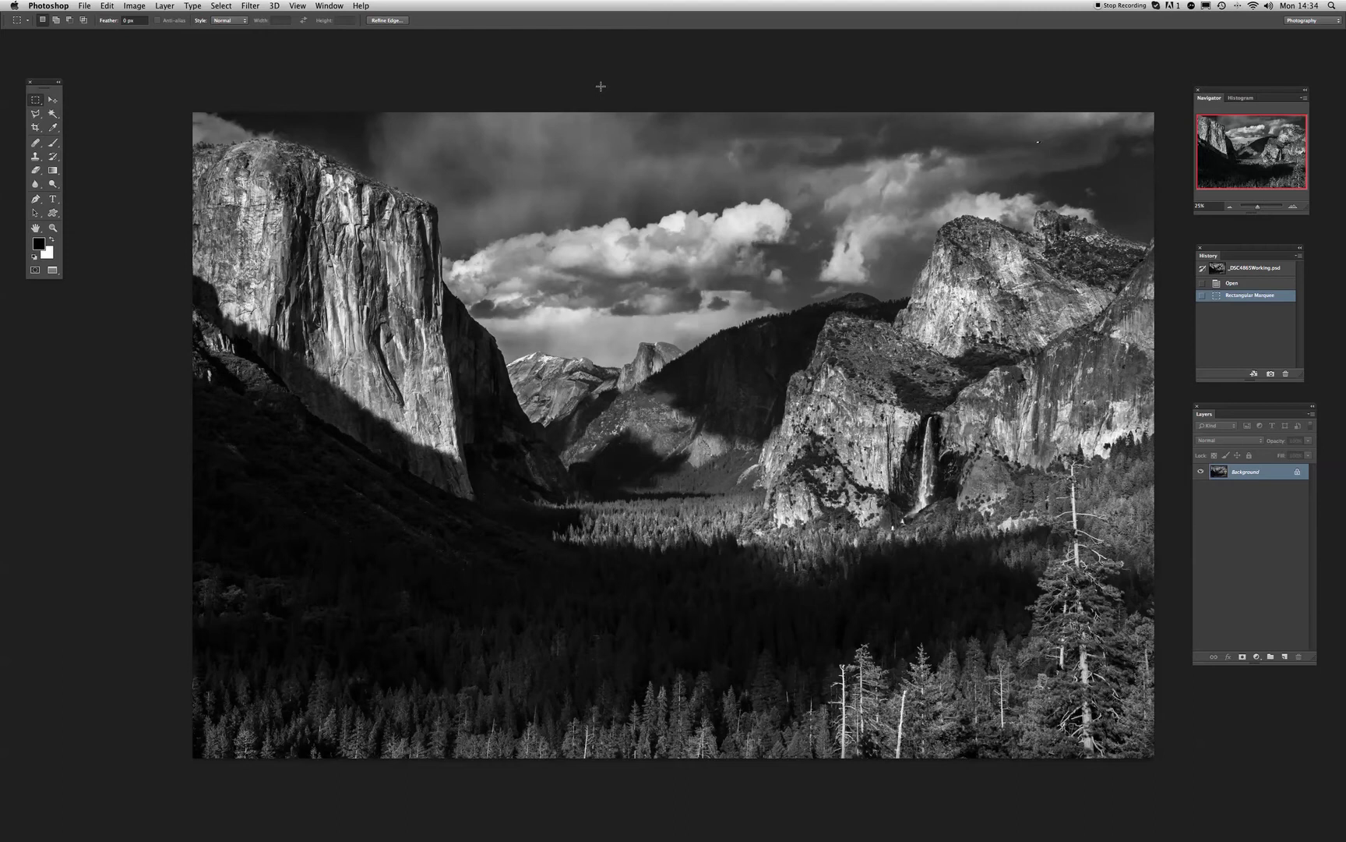
Step: Resize the Yosemite photo to 180 pixels/inch, then resample it to 17 inches wide (3060 × 2055 px)
{"action": "left_click", "coordinate": [127, 7]}
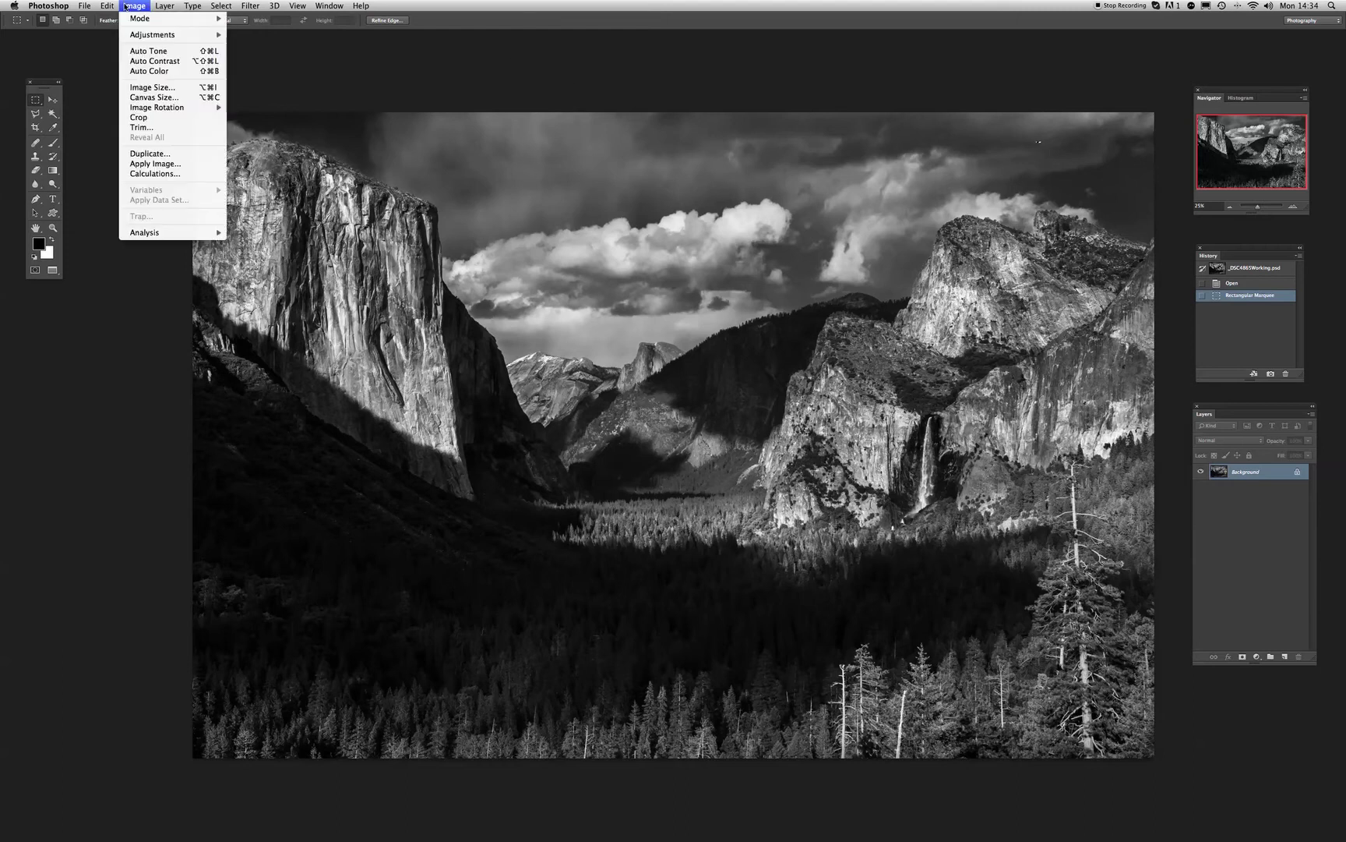
{"action": "left_click", "coordinate": [167, 90]}
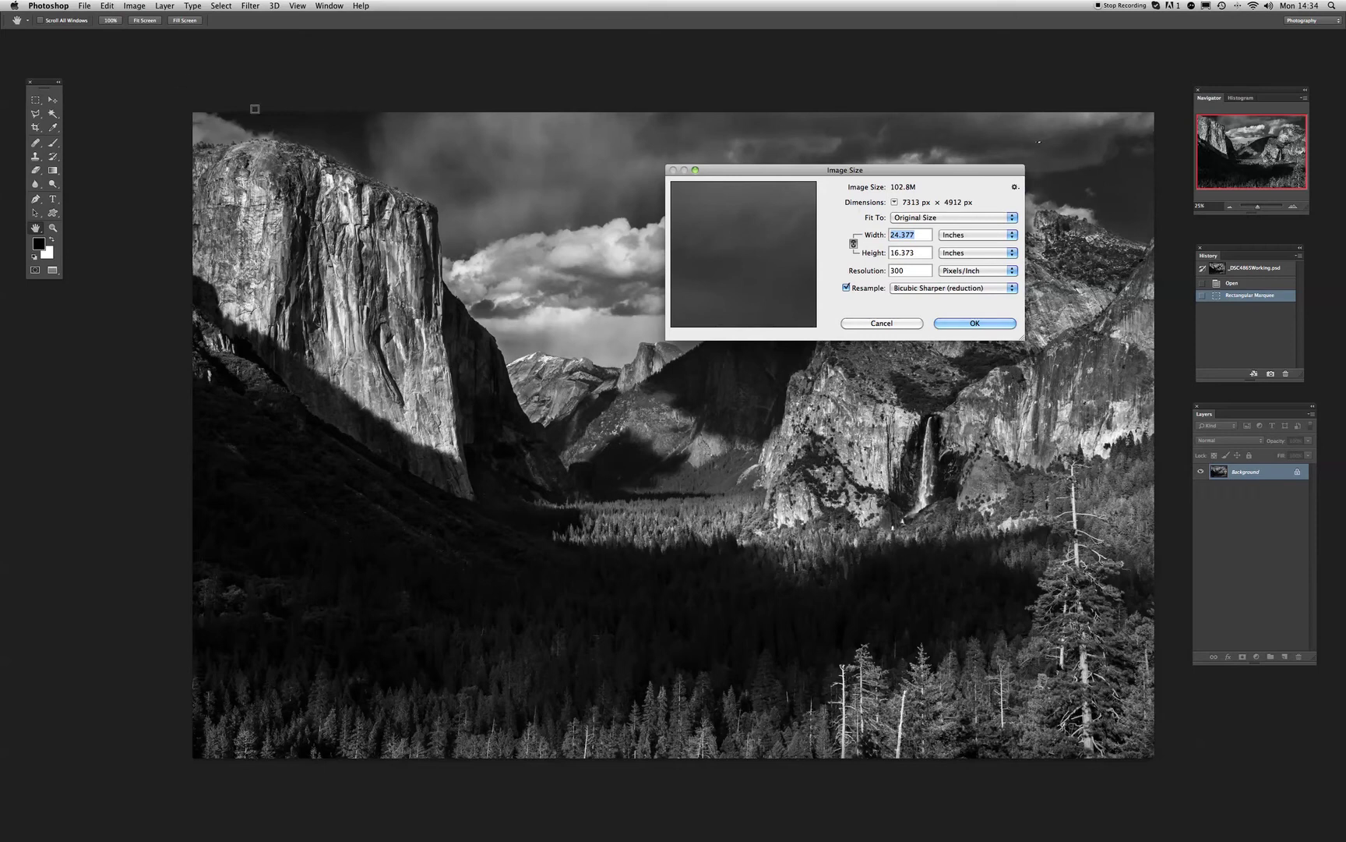
{"action": "left_click_drag", "start_coordinate": [879, 173], "coordinate": [776, 213]}
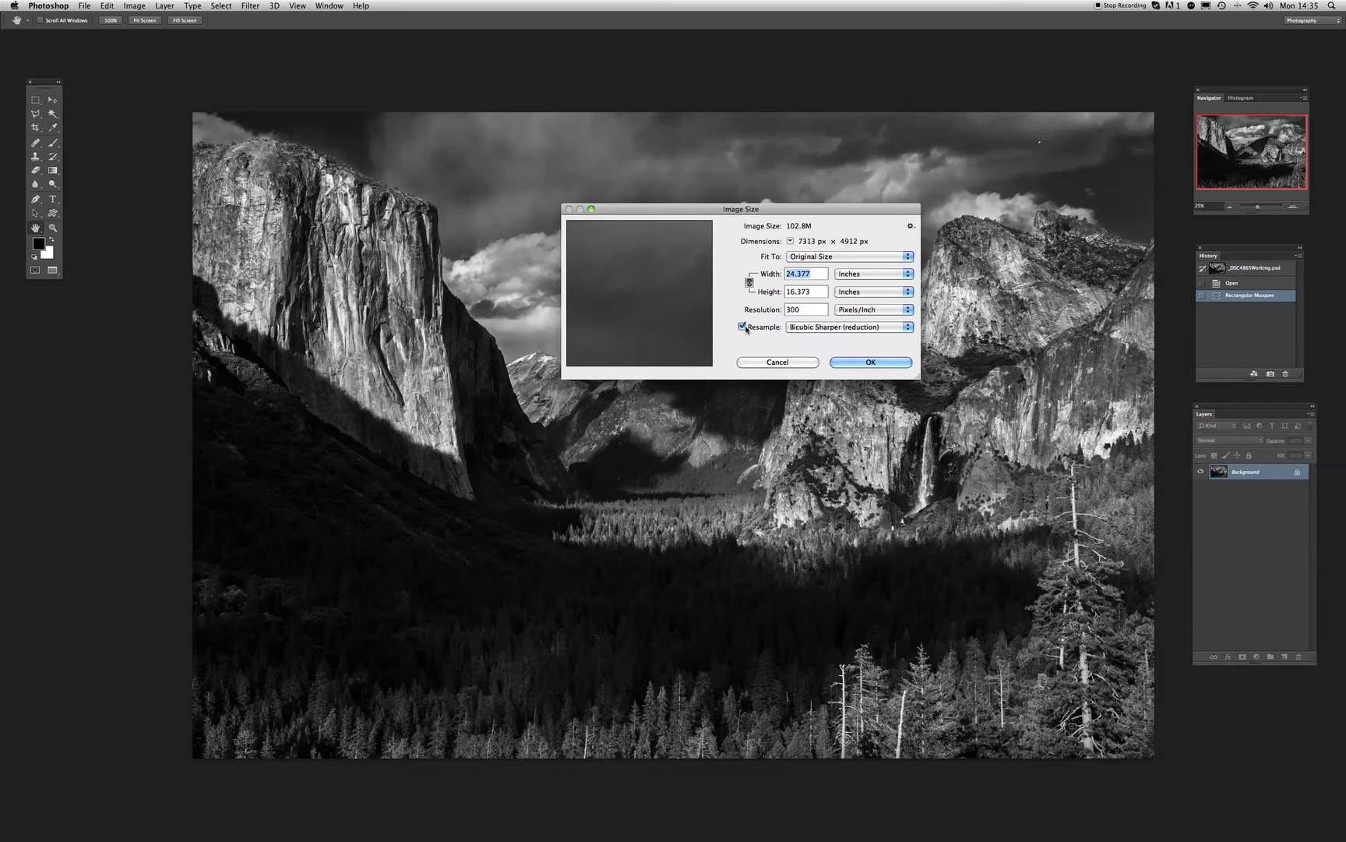
{"action": "left_click", "coordinate": [743, 326]}
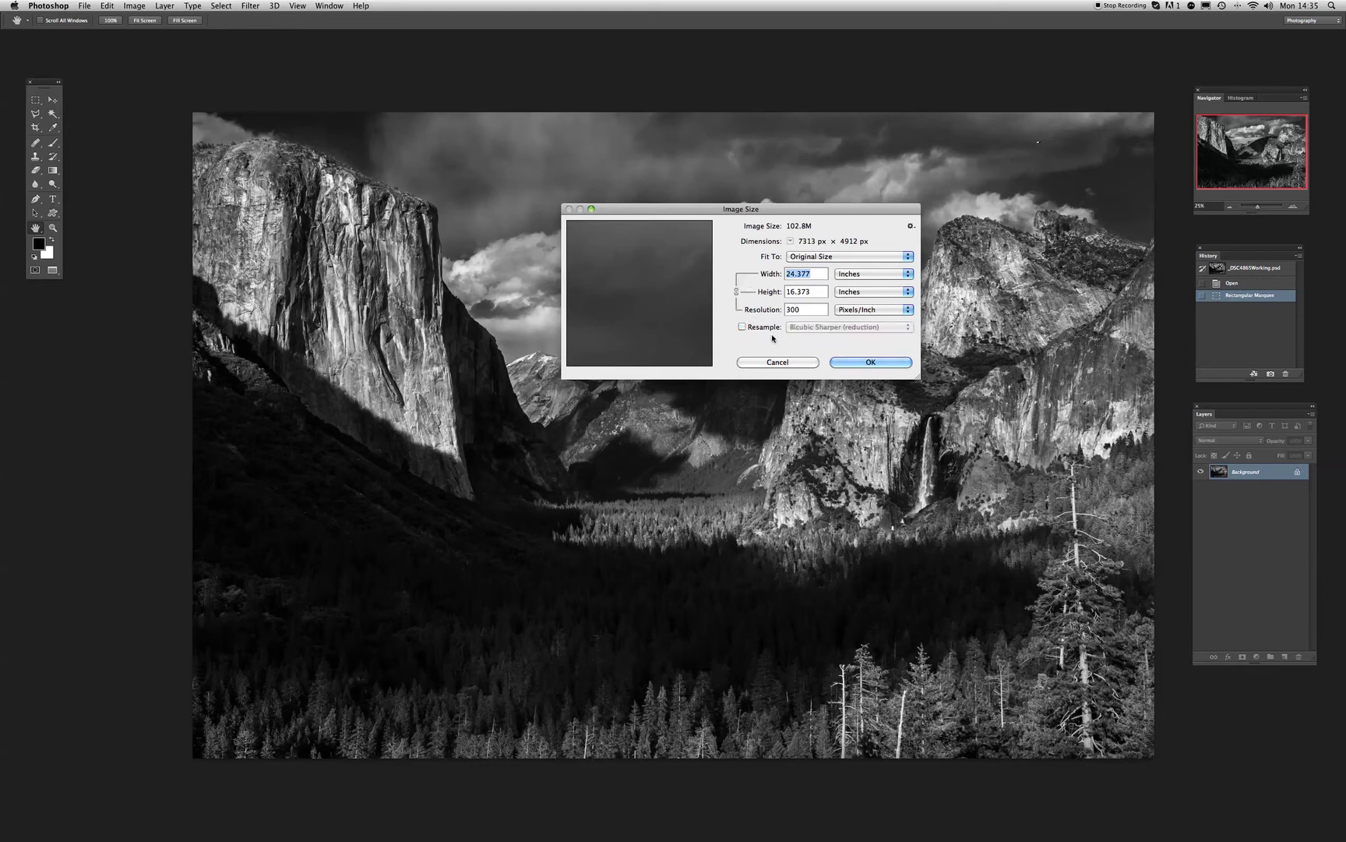
{"action": "left_click_drag", "start_coordinate": [803, 309], "coordinate": [770, 313]}
{"action": "type", "text": "180"}
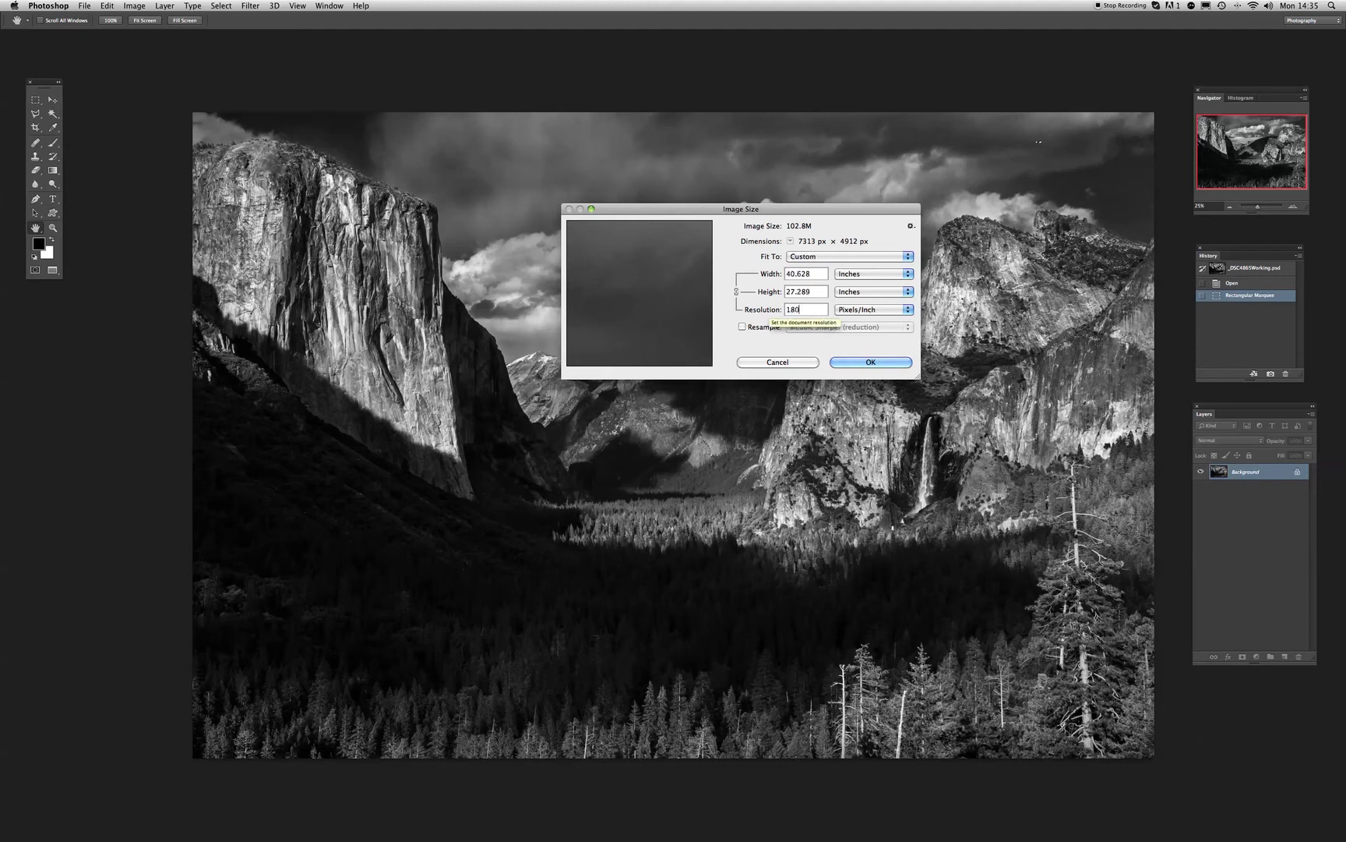
{"action": "left_click", "coordinate": [741, 327]}
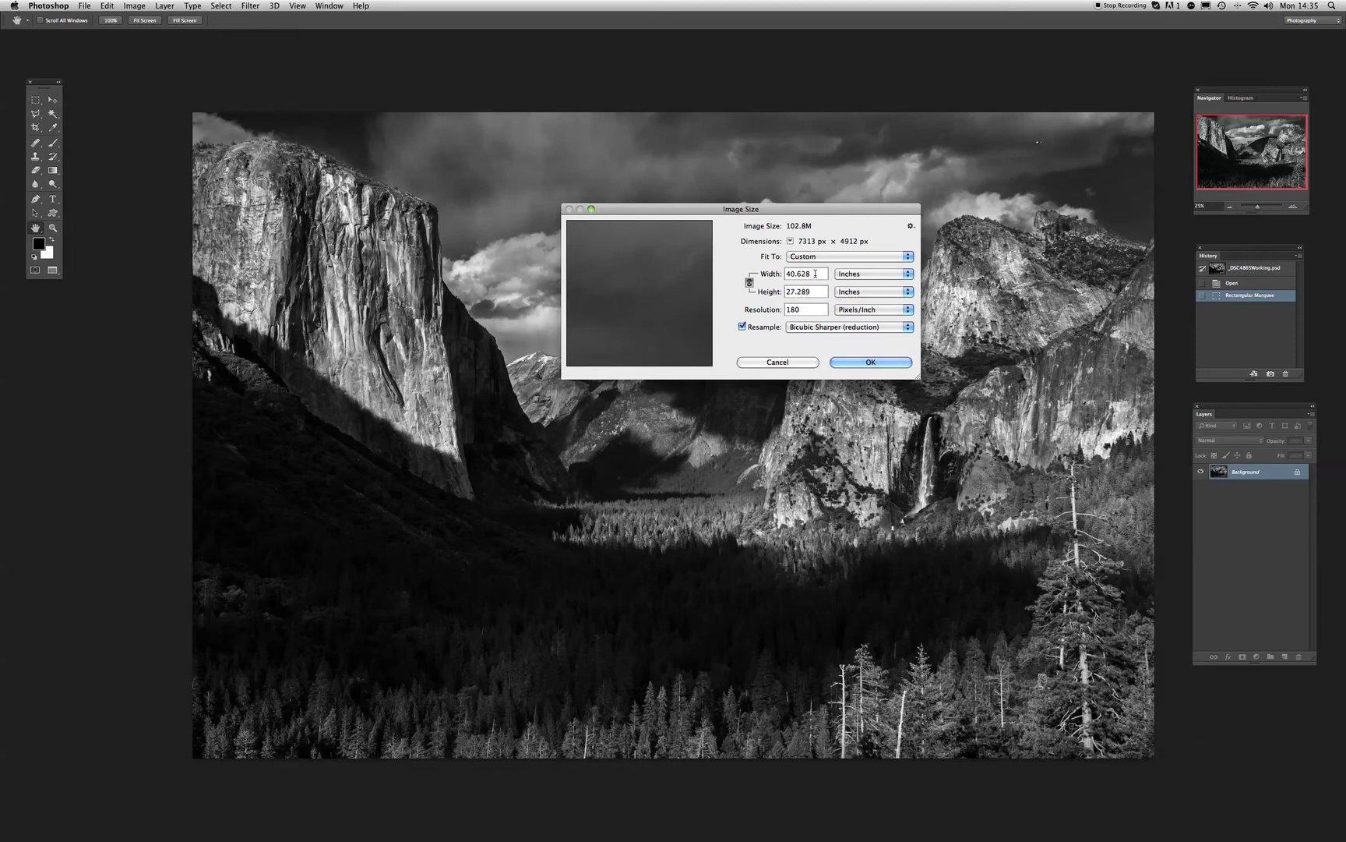
{"action": "left_click_drag", "start_coordinate": [815, 274], "coordinate": [783, 275]}
{"action": "type", "text": "17"}
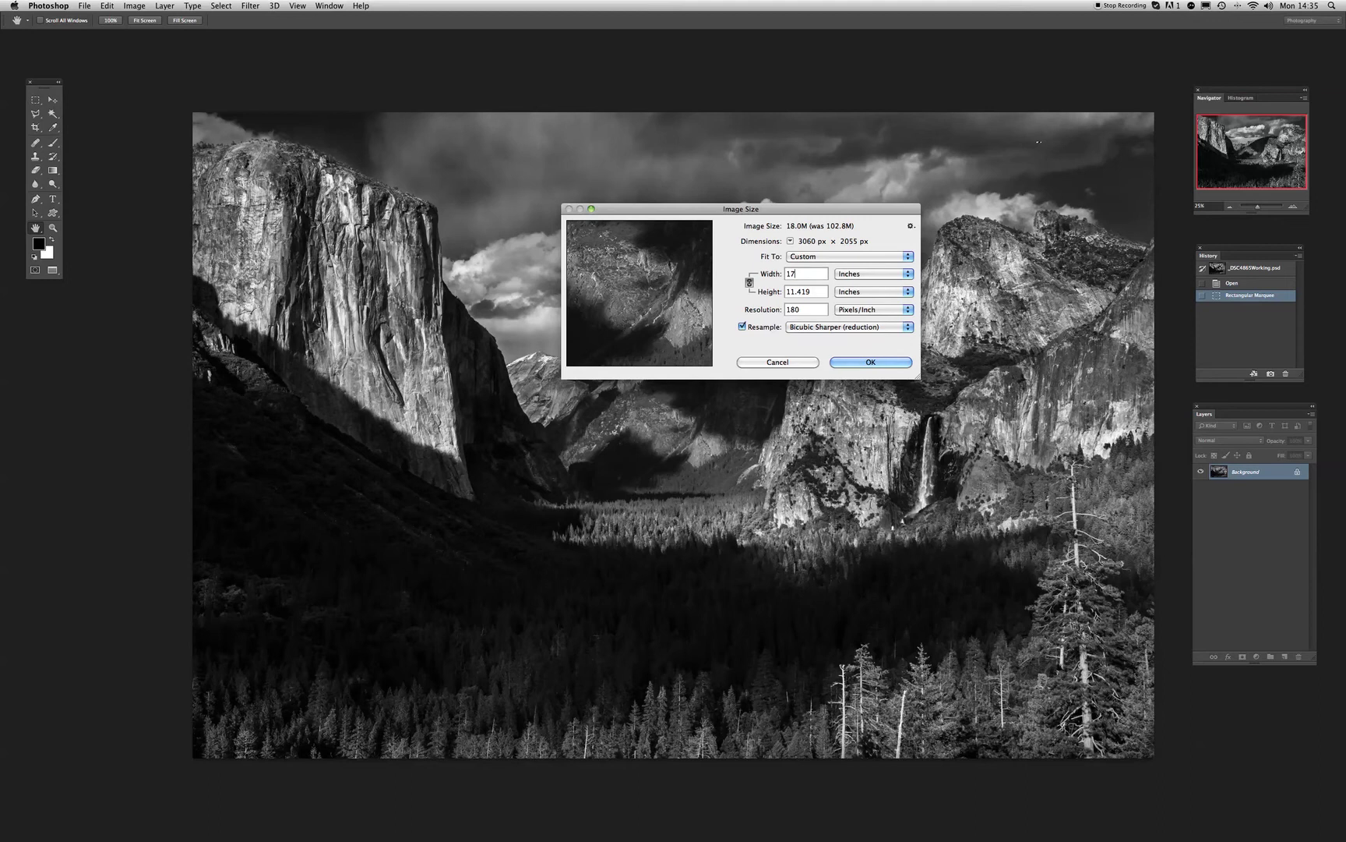
{"action": "left_click", "coordinate": [854, 363]}
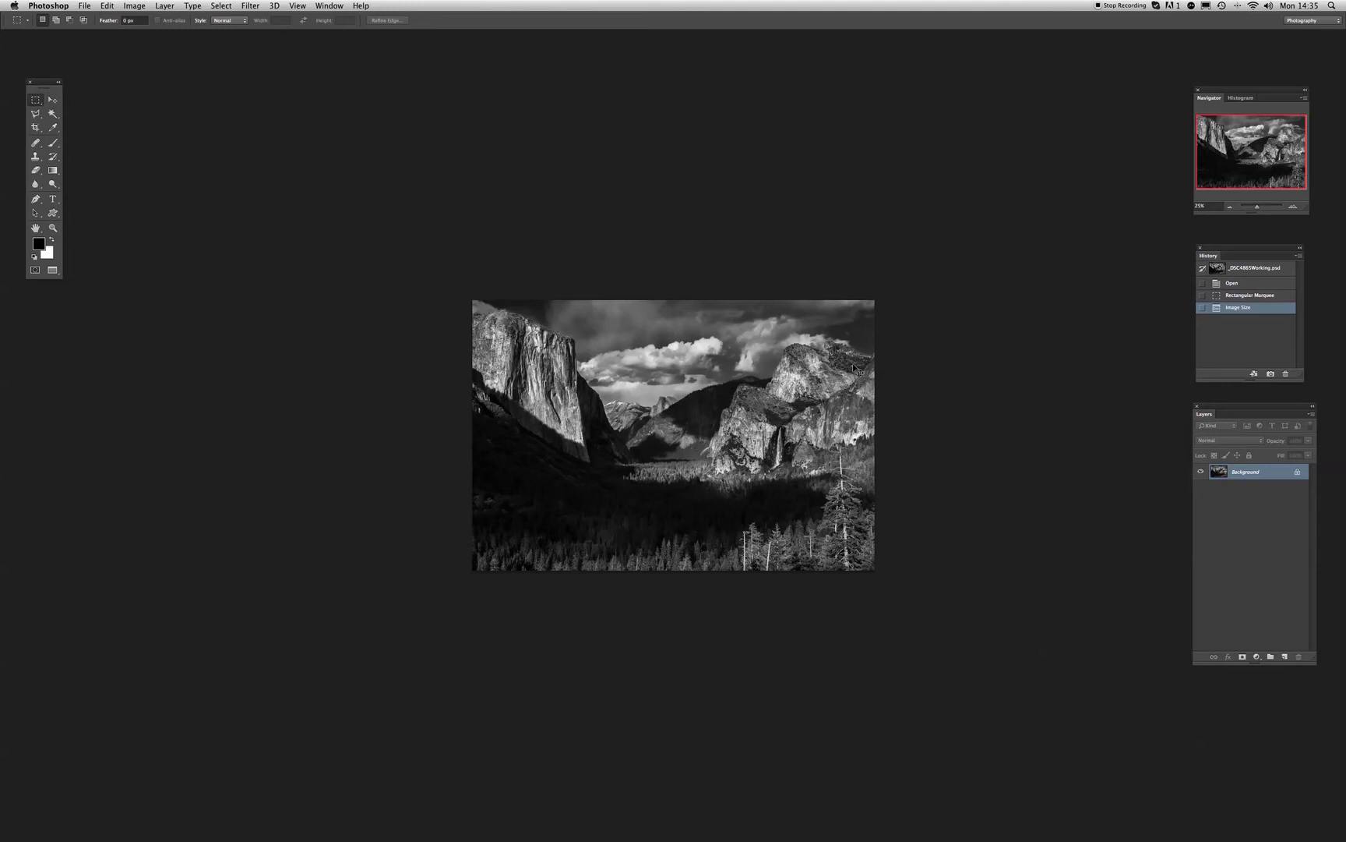
Step: Zoom the photo to 50% and bring up Photoshop's Print Settings
{"action": "key", "text": "super+equal"}
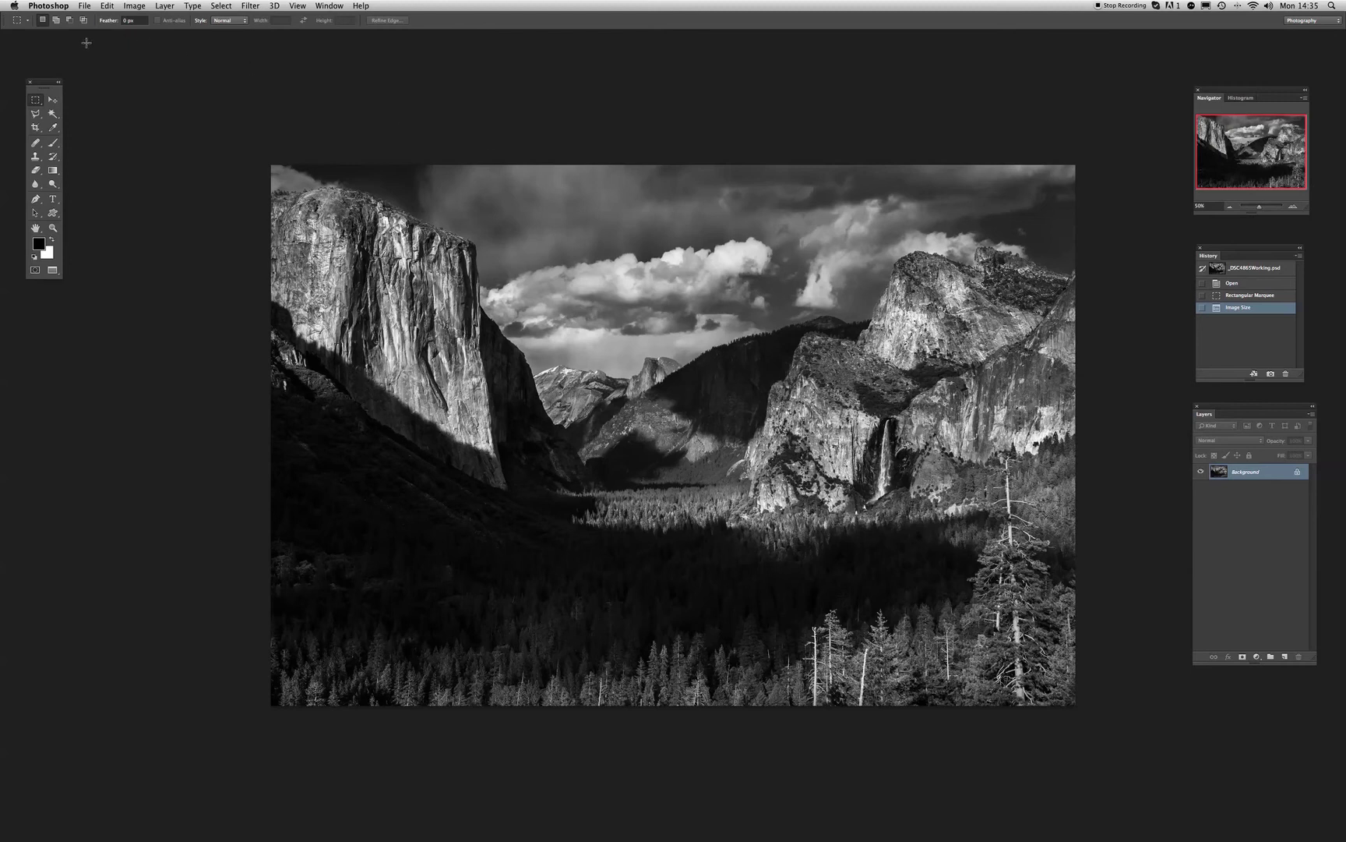
{"action": "left_click", "coordinate": [84, 7]}
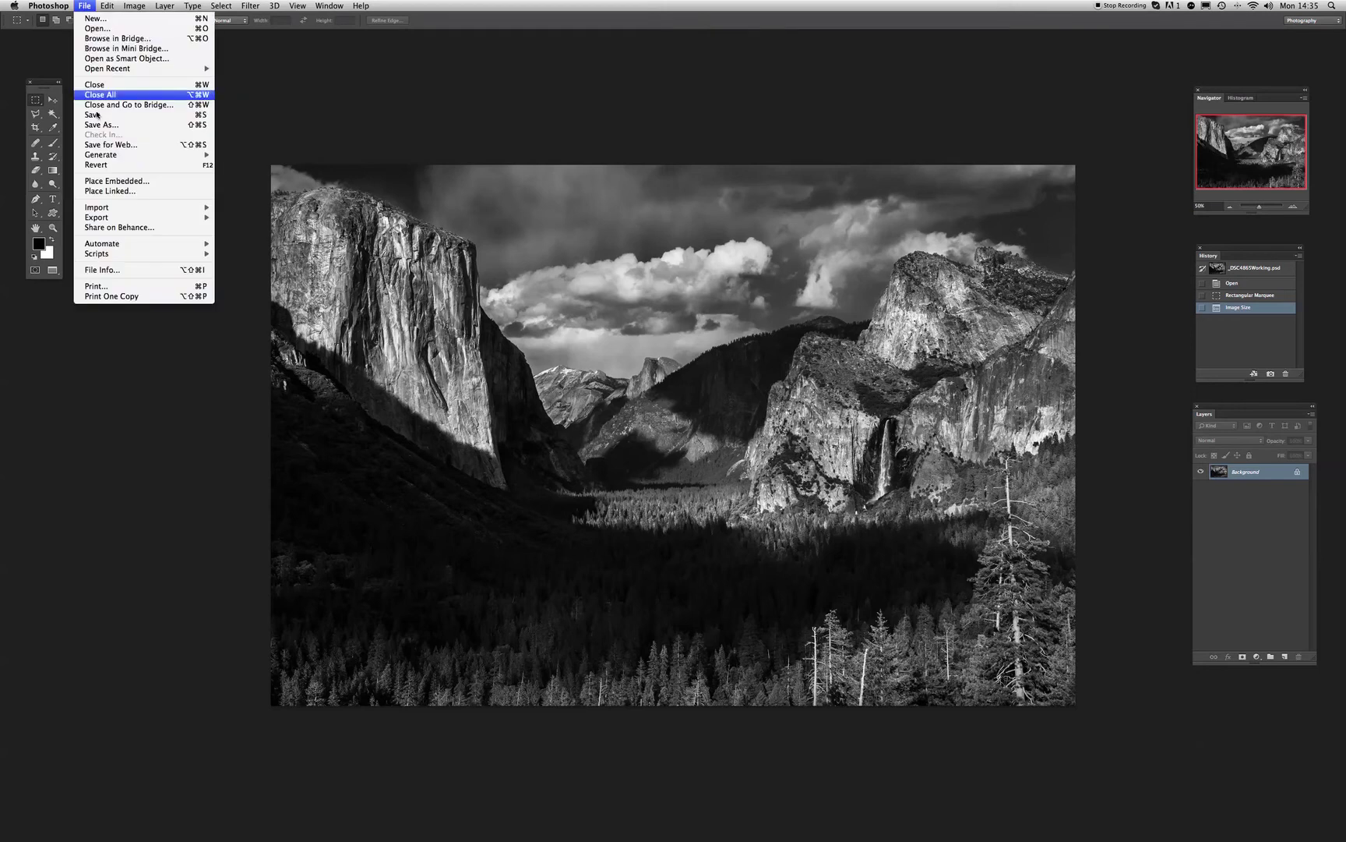
{"action": "left_click", "coordinate": [121, 286]}
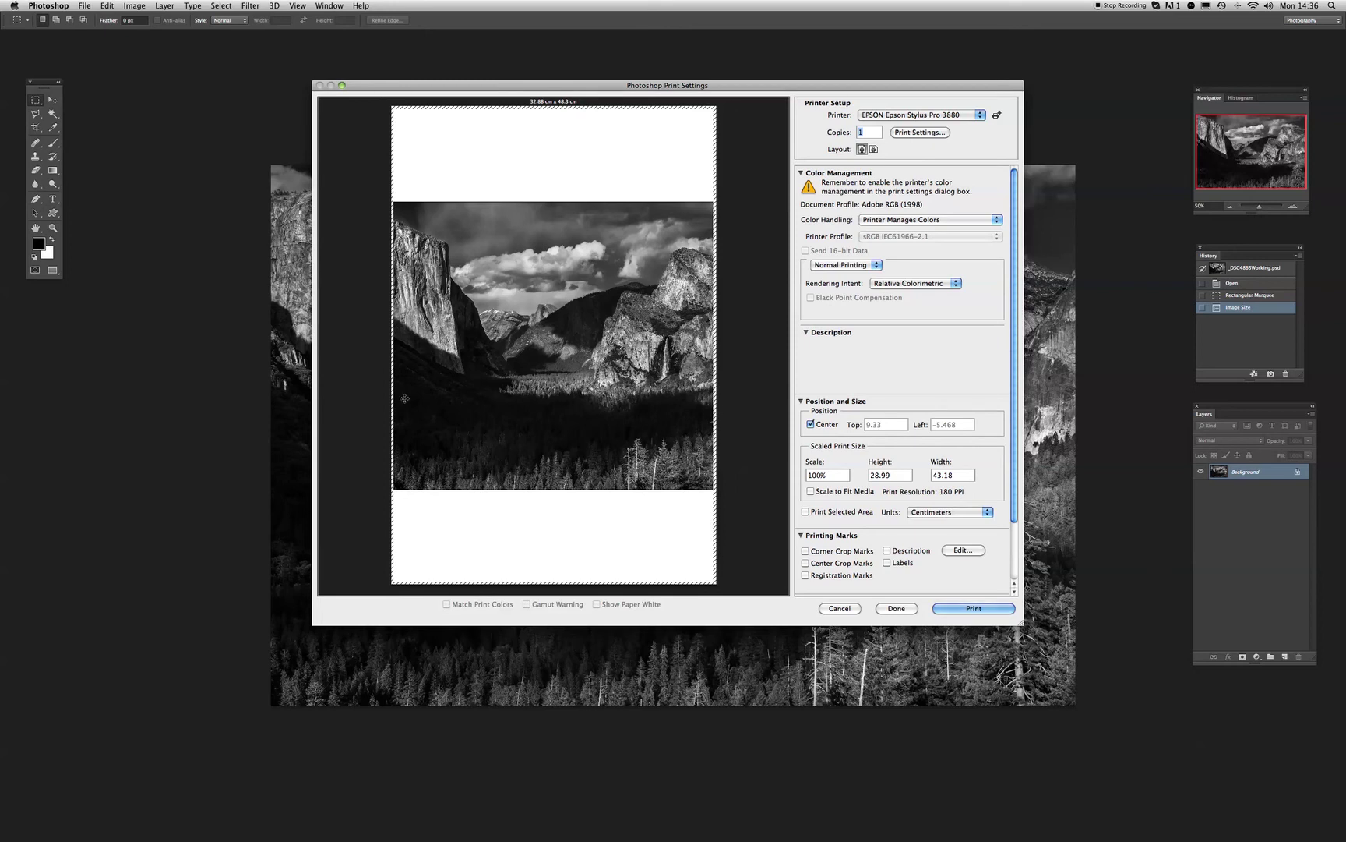
Step: Set the Epson Stylus Pro 3880 print layout to landscape orientation
{"action": "left_click_drag", "start_coordinate": [613, 89], "coordinate": [641, 182]}
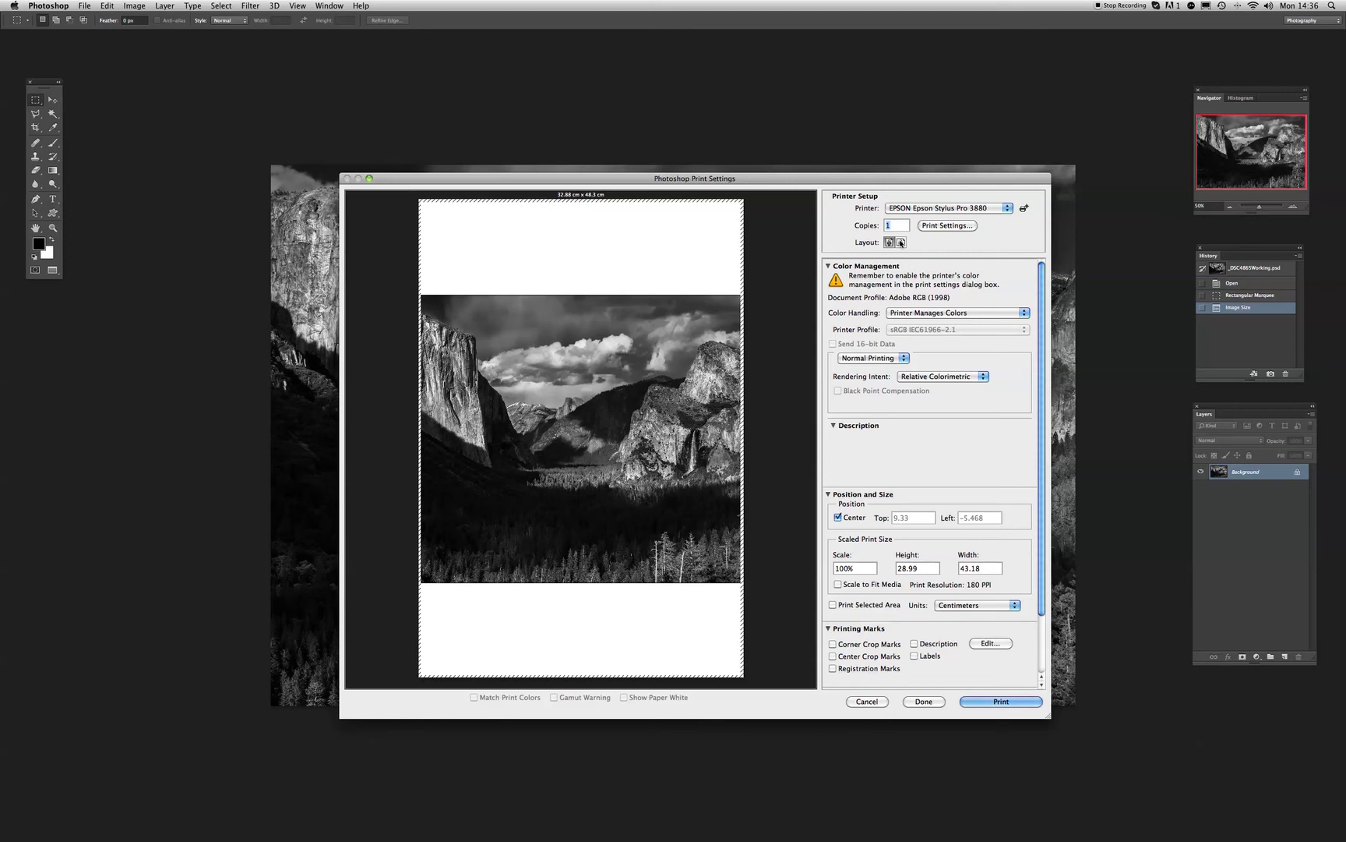
{"action": "left_click", "coordinate": [901, 242]}
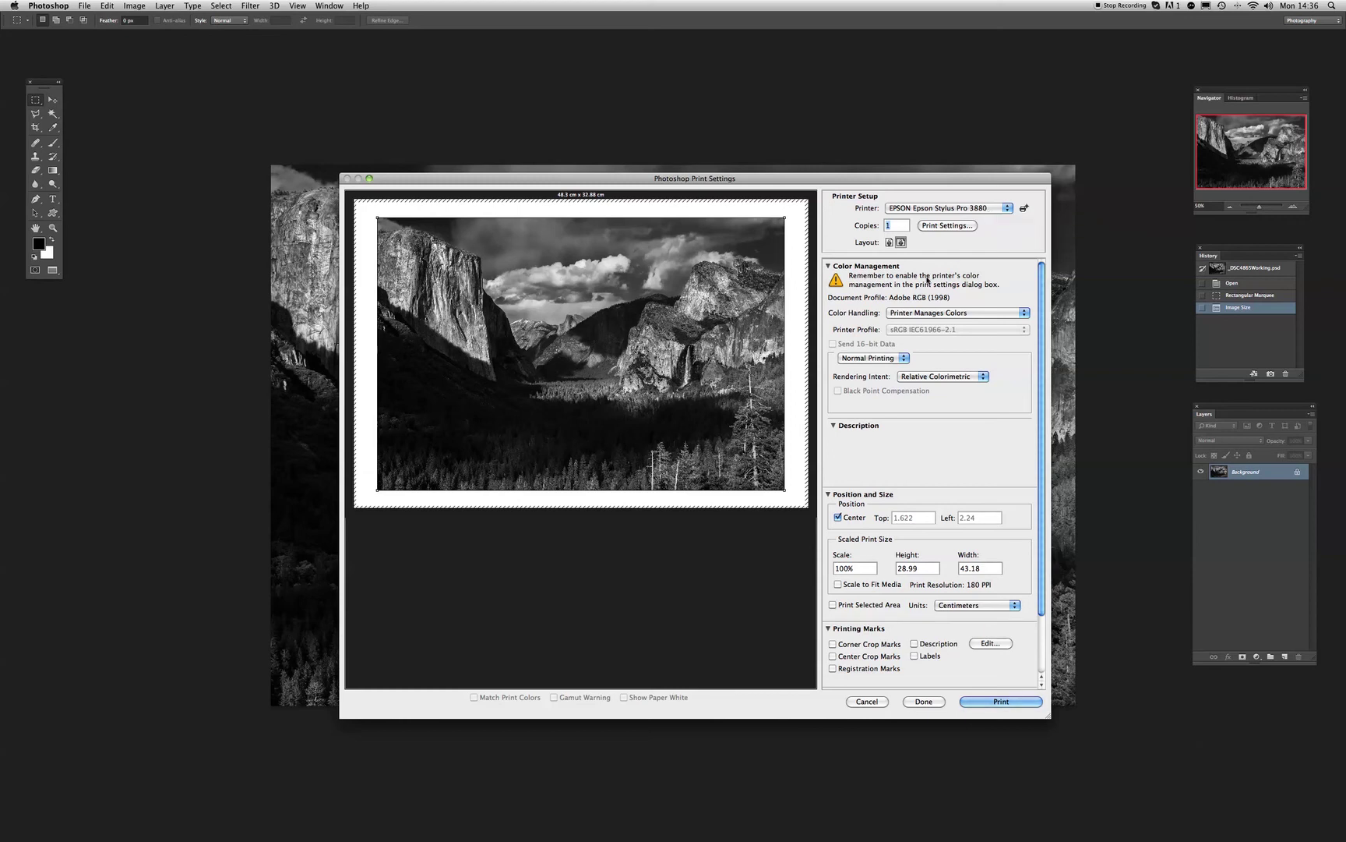
Step: Use Photoshop Manages Colors with the Epson 3880 PremiumLusterPhotoPaper printer profile
{"action": "left_click", "coordinate": [935, 313]}
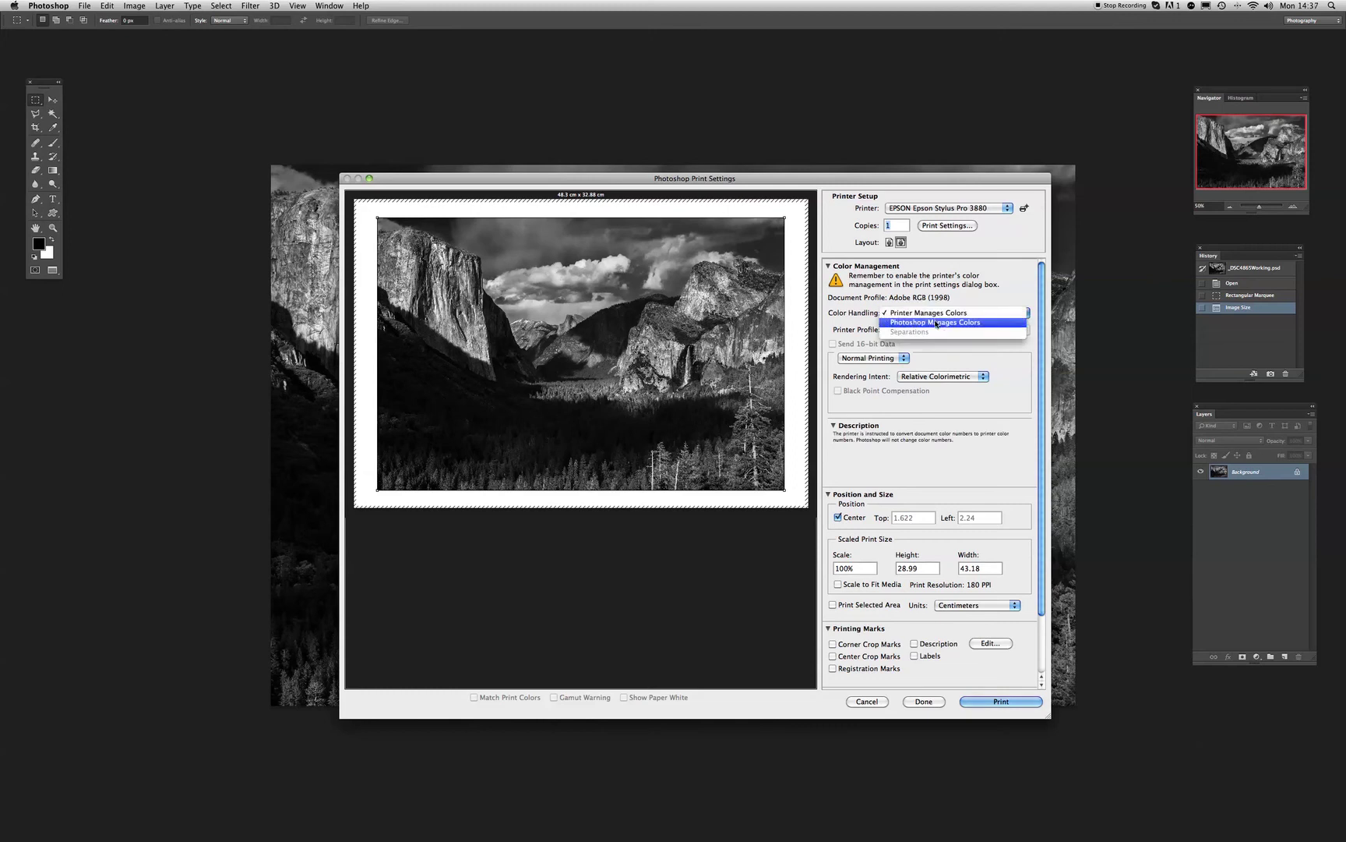
{"action": "left_click", "coordinate": [936, 322]}
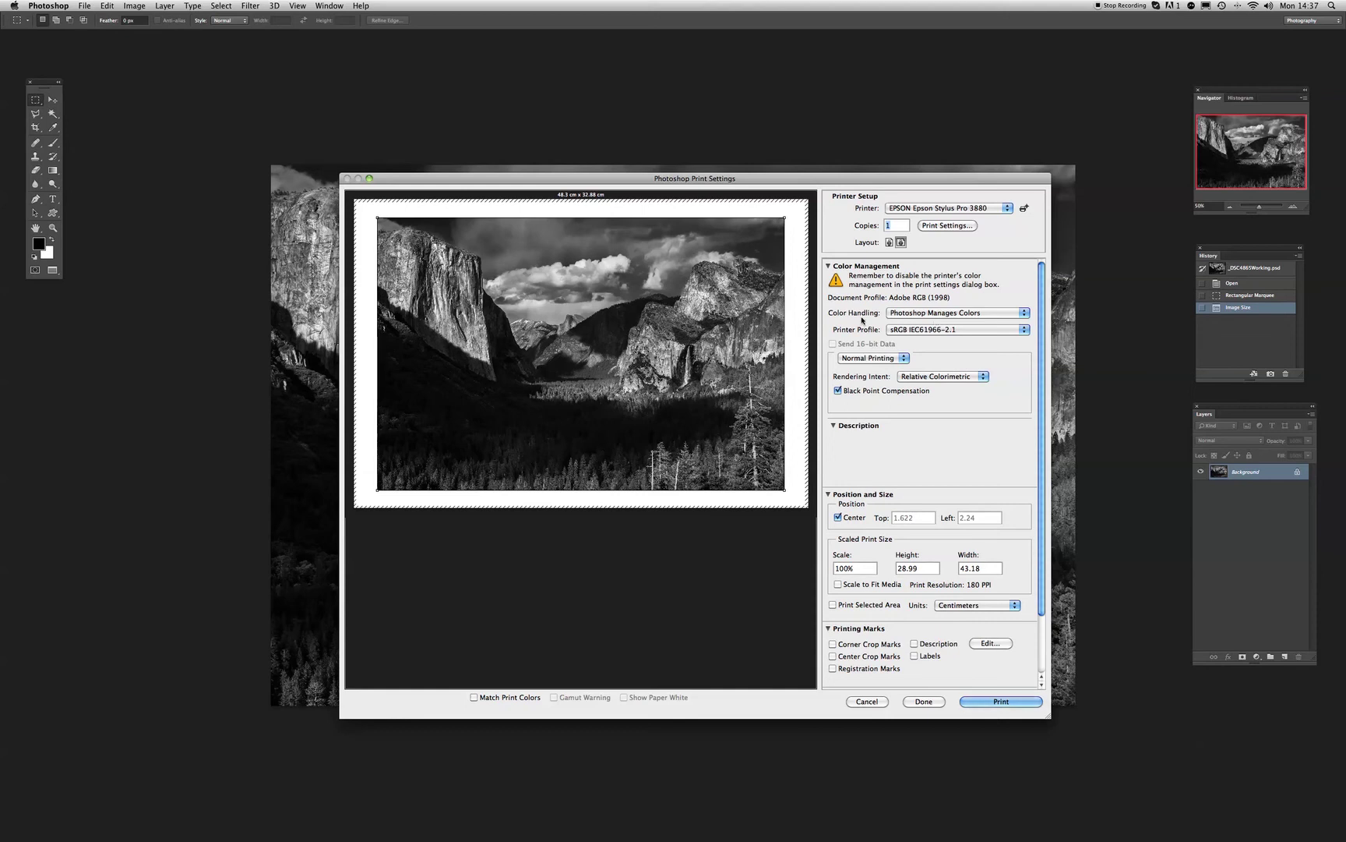
{"action": "mouse_move", "coordinate": [982, 320]}
{"action": "left_click", "coordinate": [1023, 335]}
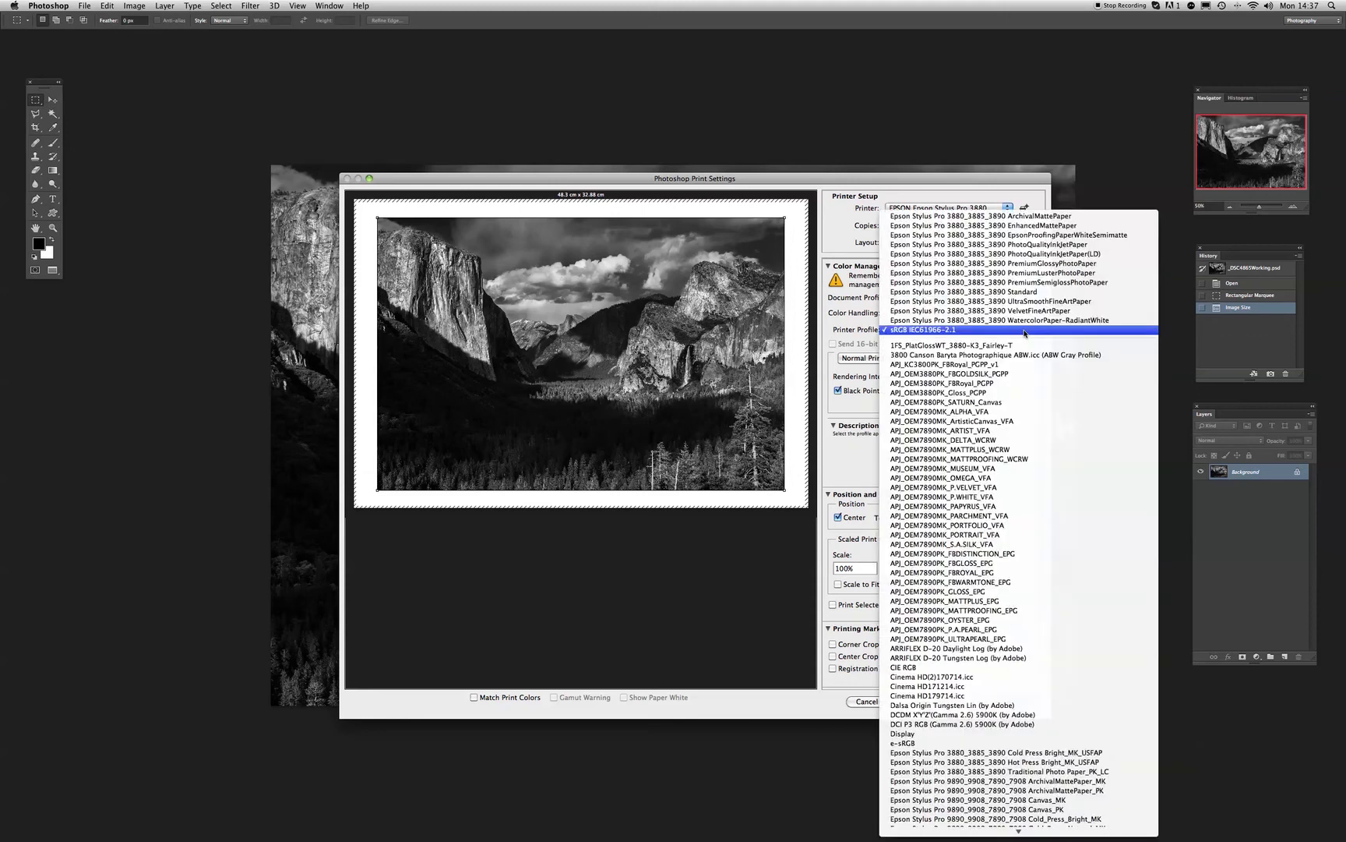
{"action": "left_click", "coordinate": [1012, 274]}
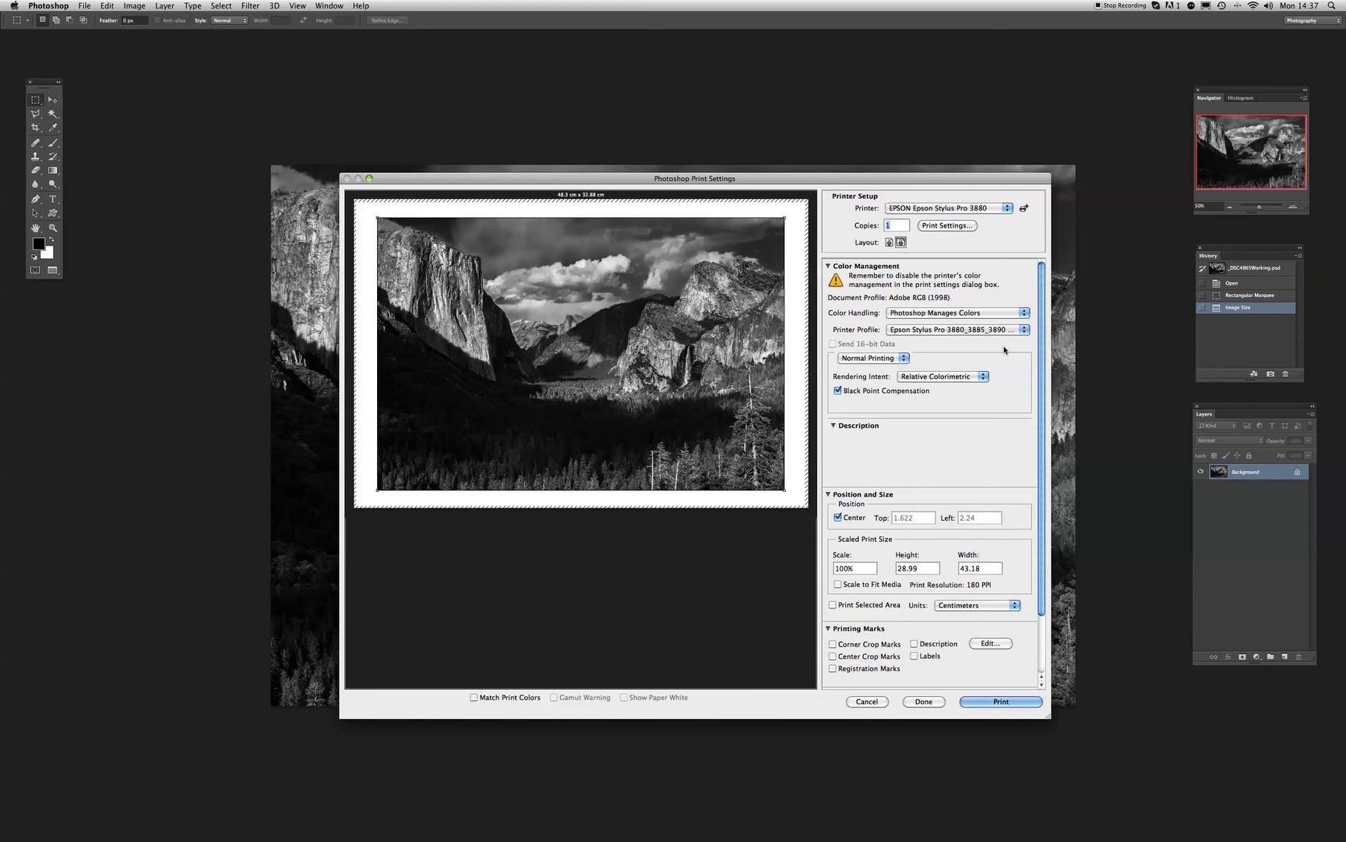
{"action": "left_click", "coordinate": [999, 318]}
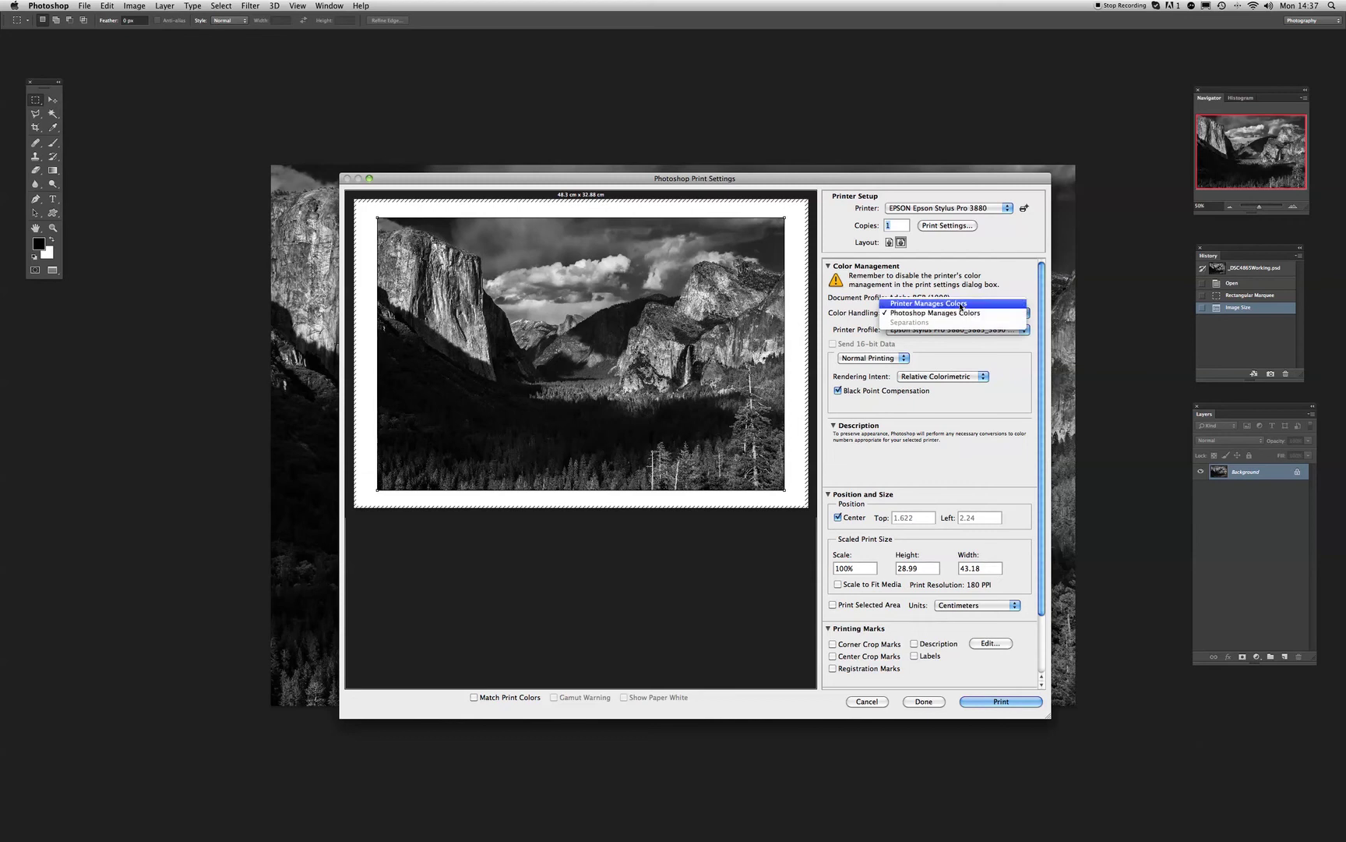
Step: Switch colour handling back to Printer Manages Colors
{"action": "left_click", "coordinate": [961, 303]}
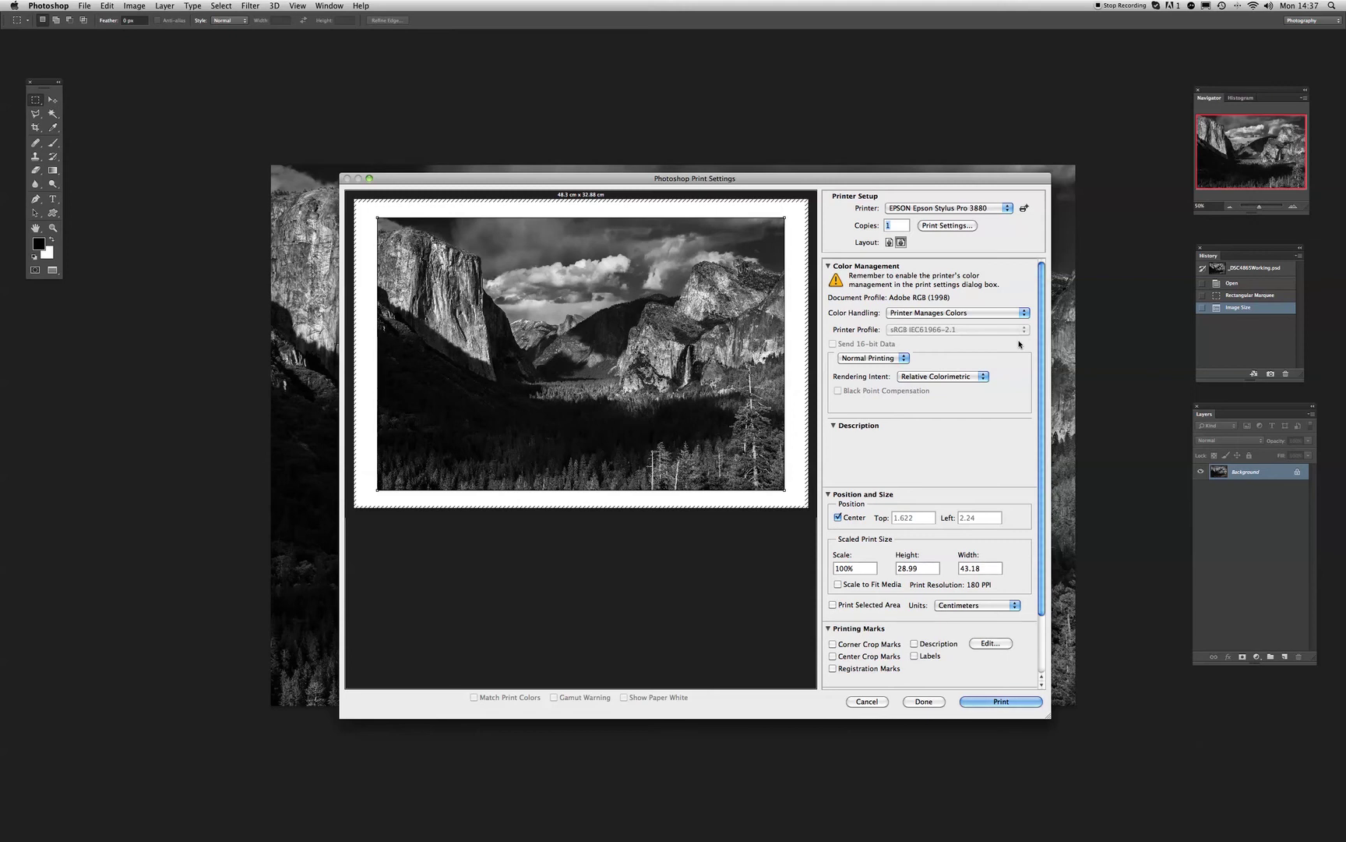
{"action": "mouse_move", "coordinate": [945, 319]}
Step: In the Epson printer's Print Settings pane, set media type to Premium Luster Photo Paper
{"action": "left_click", "coordinate": [938, 225]}
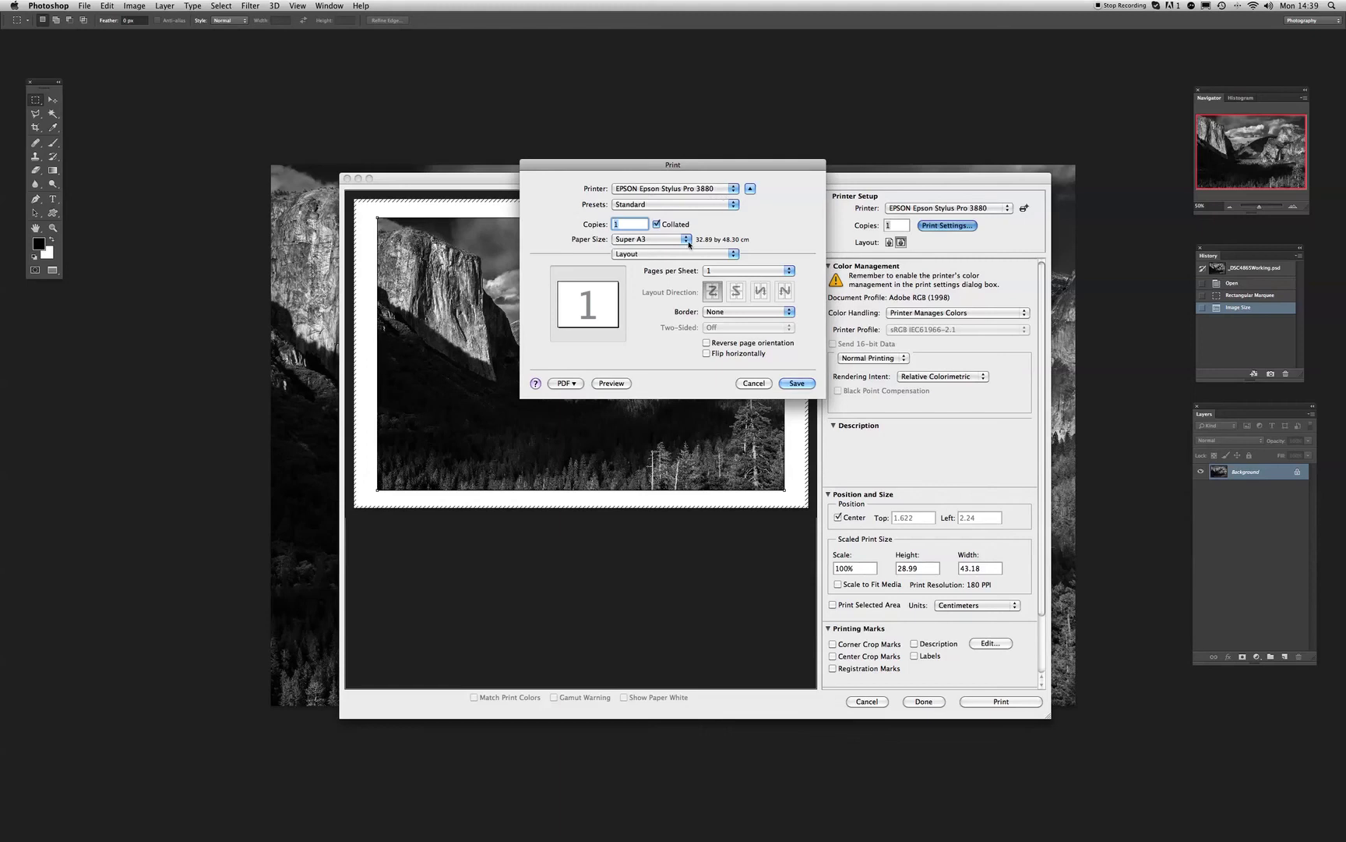
{"action": "left_click", "coordinate": [736, 254]}
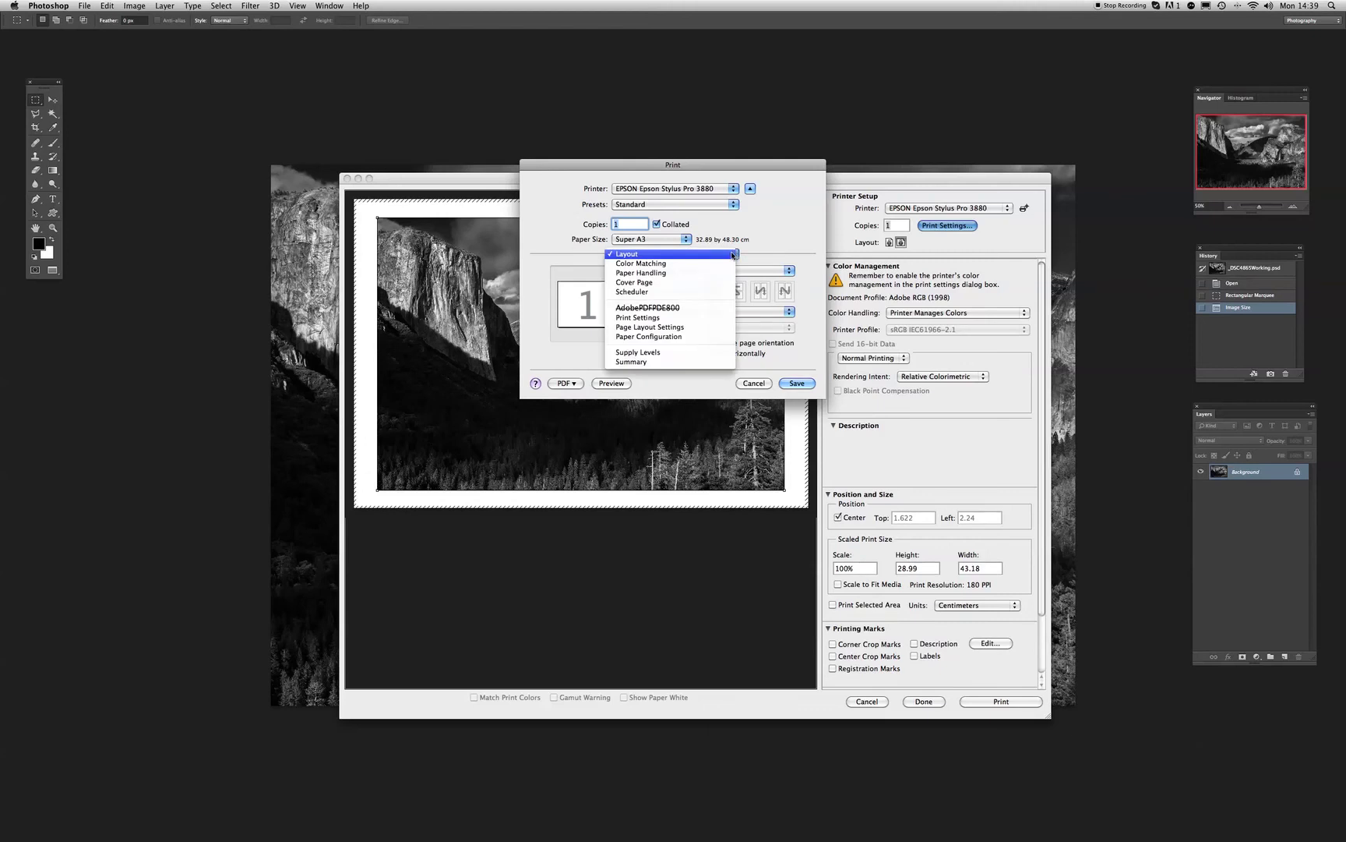
{"action": "left_click", "coordinate": [634, 318]}
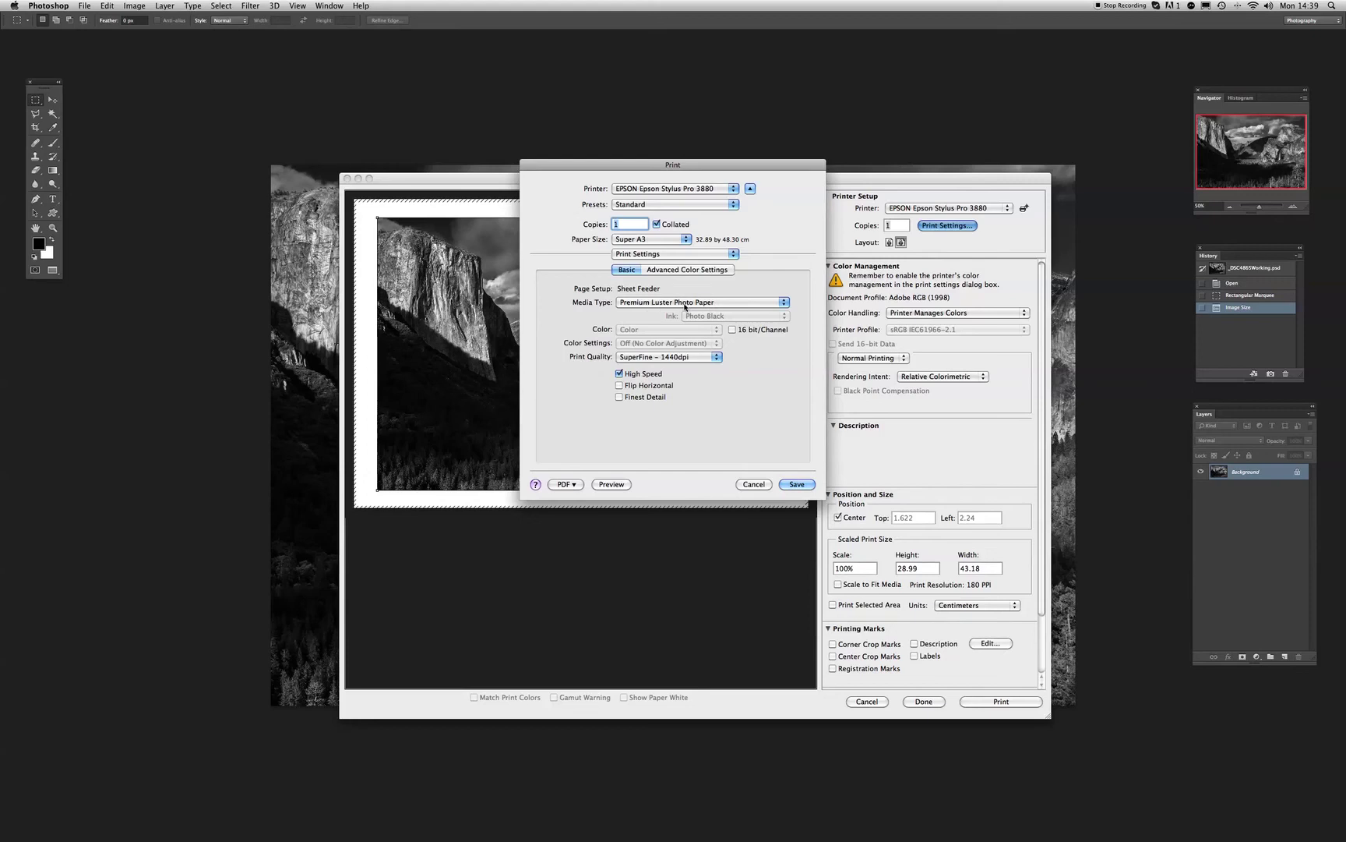
{"action": "left_click", "coordinate": [773, 304]}
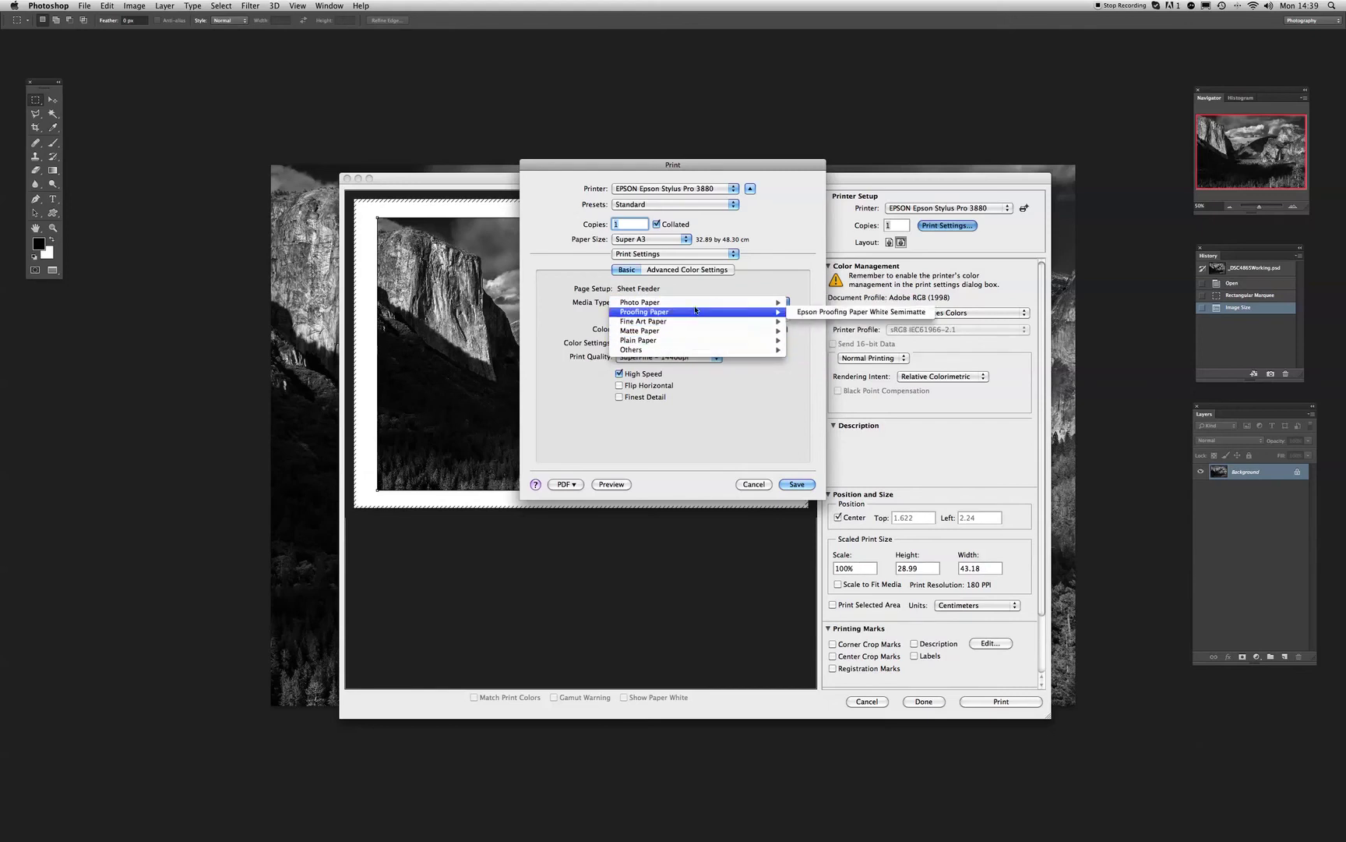
{"action": "mouse_move", "coordinate": [695, 307]}
{"action": "left_click", "coordinate": [844, 303]}
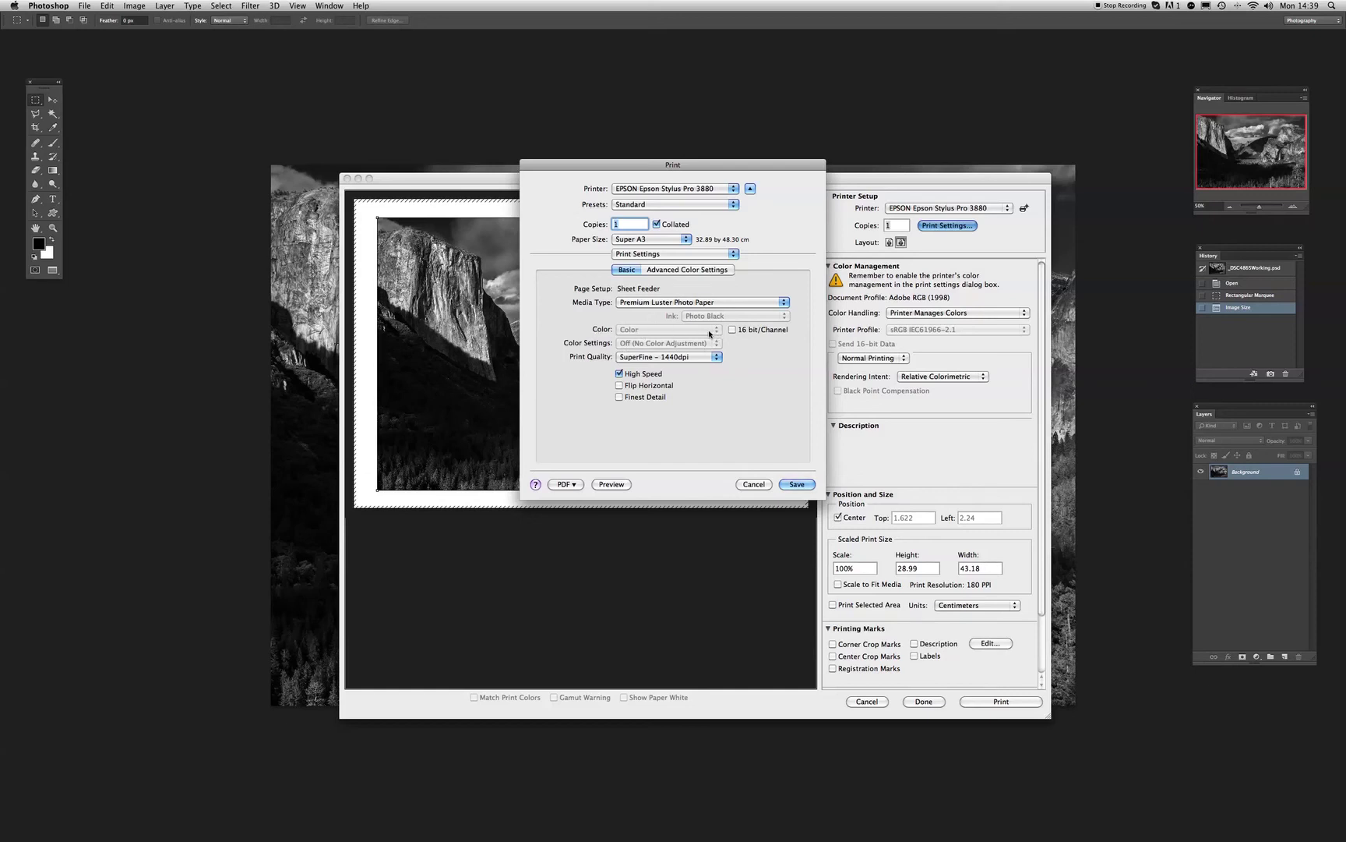
{"action": "left_click", "coordinate": [711, 255]}
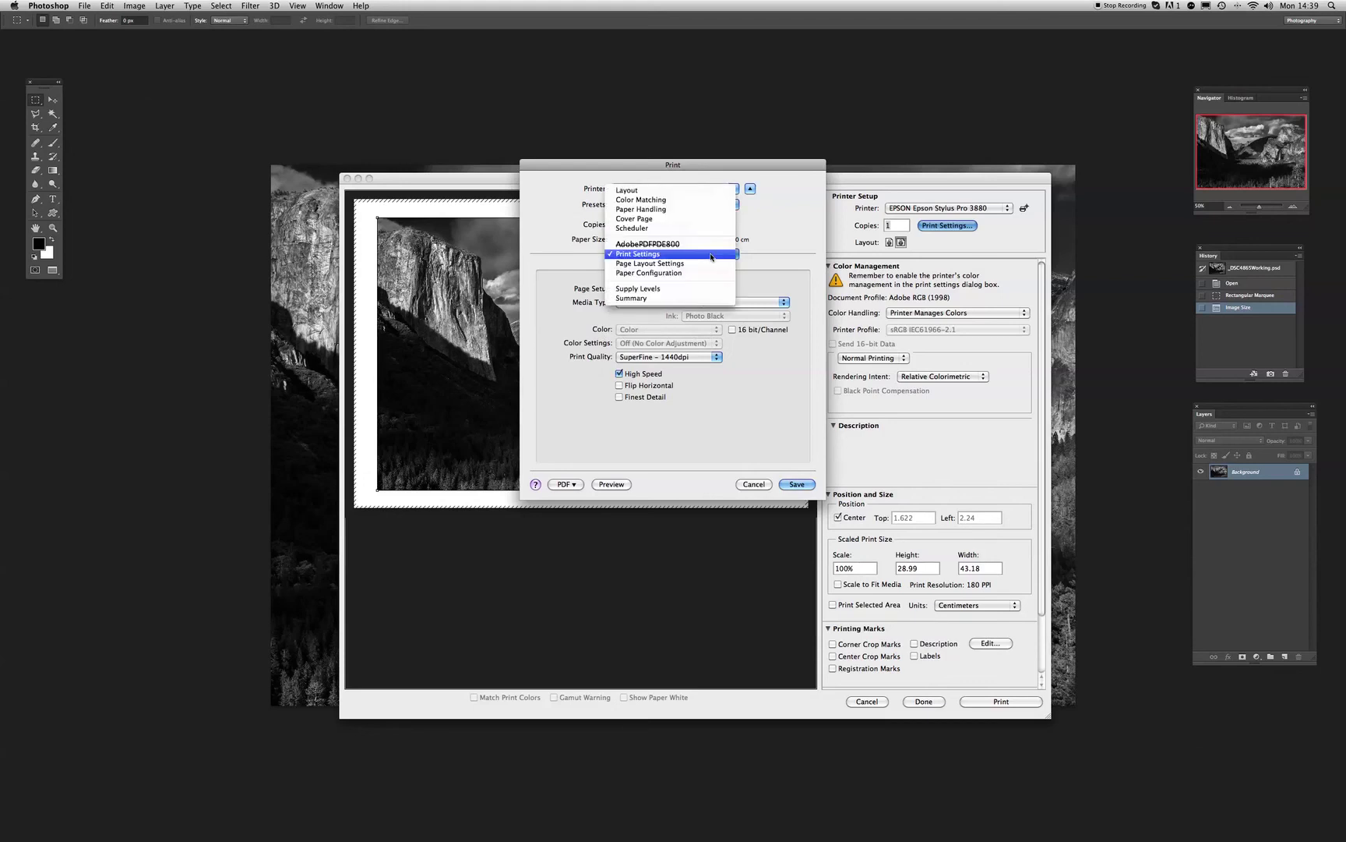
Step: Choose EPSON Color Controls for colour matching, then return to the Print Settings pane
{"action": "left_click", "coordinate": [640, 202]}
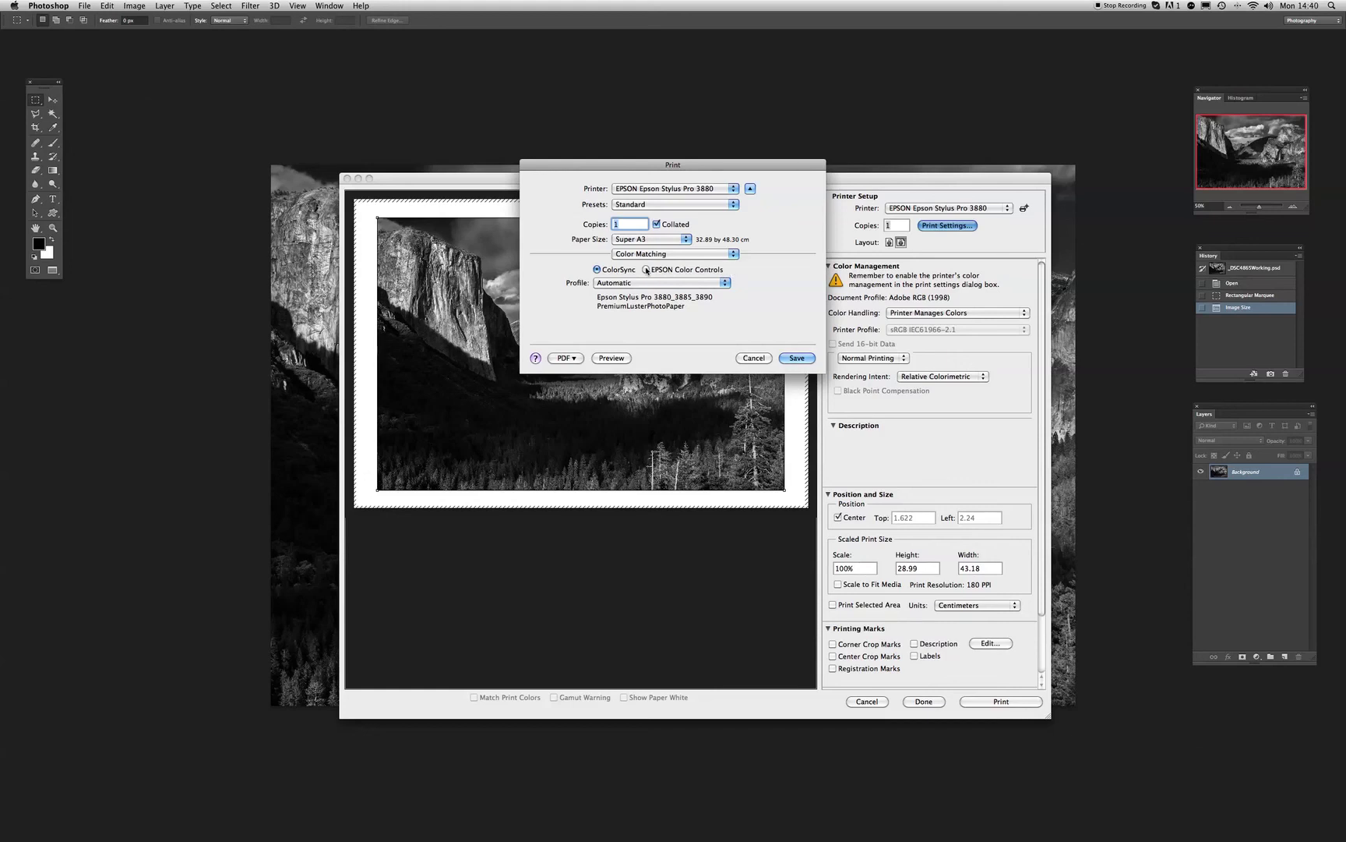
{"action": "left_click", "coordinate": [646, 270]}
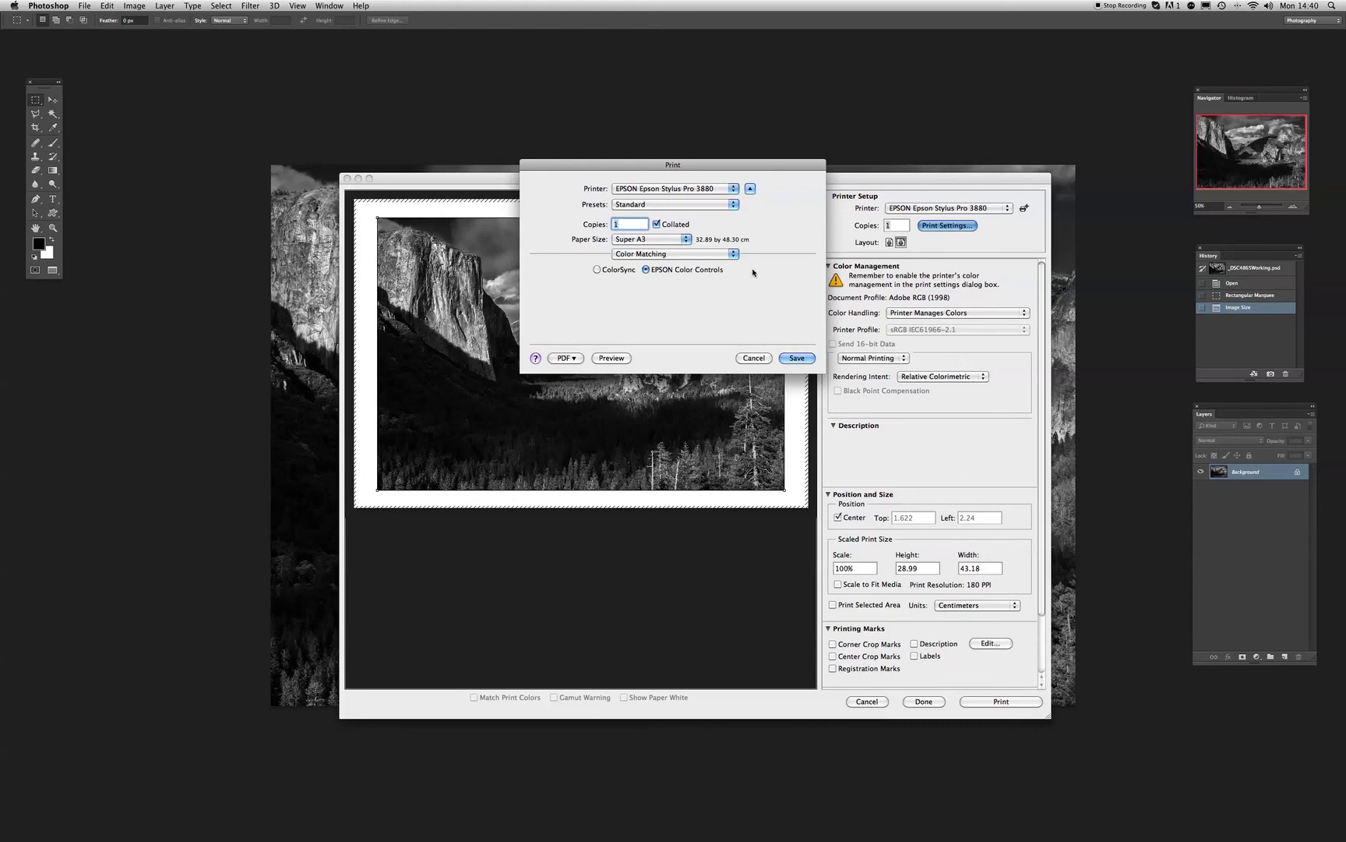
{"action": "left_click", "coordinate": [724, 255]}
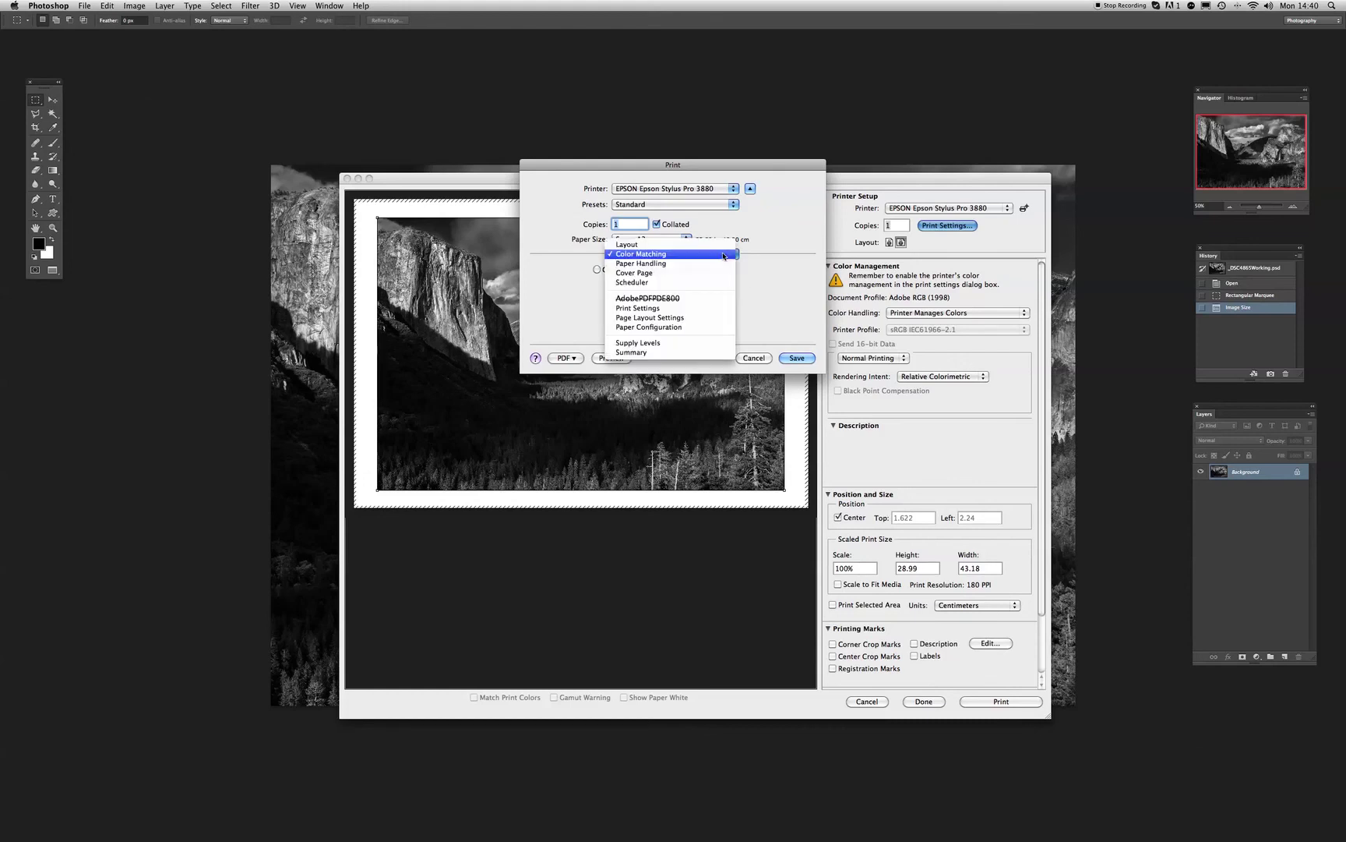
{"action": "left_click", "coordinate": [662, 309]}
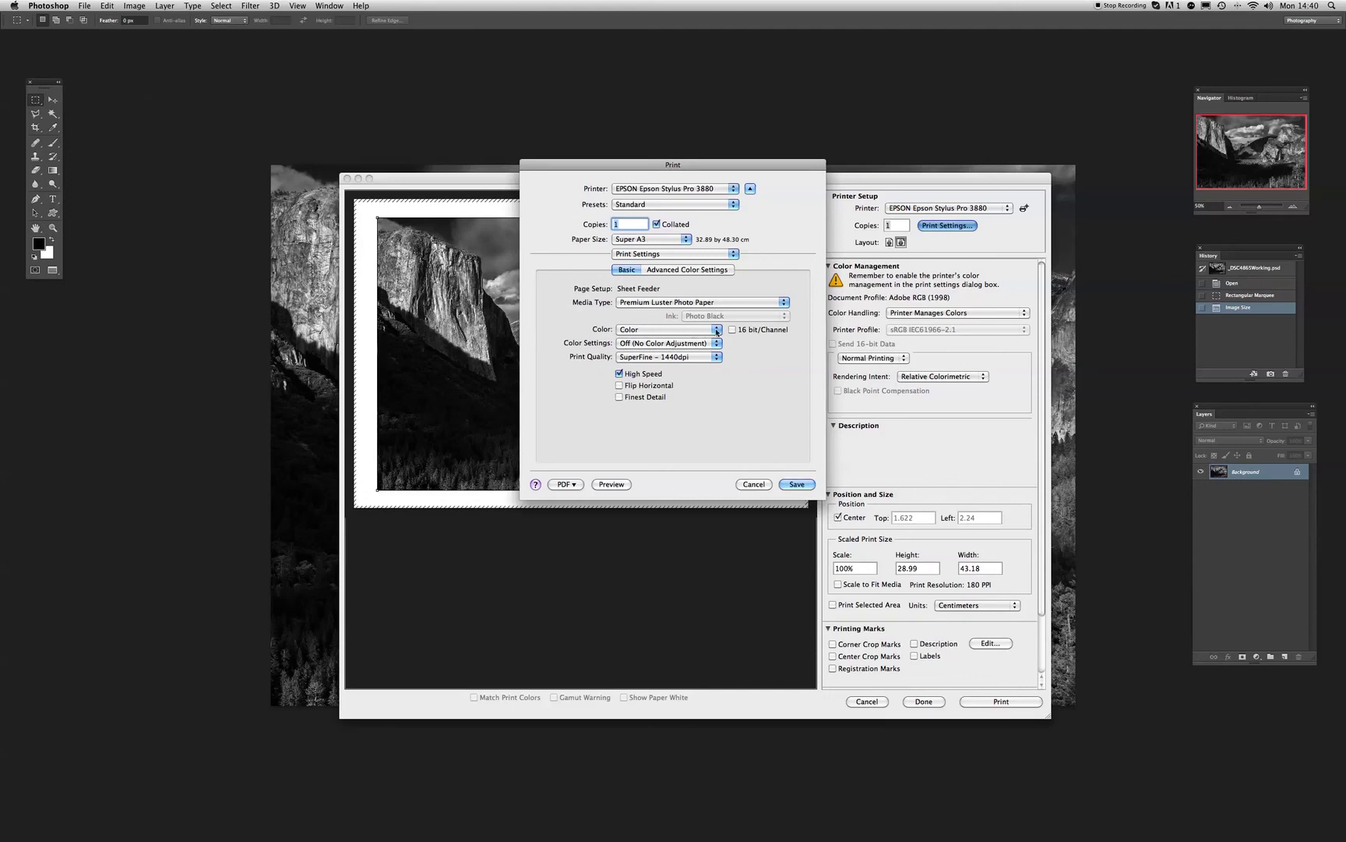
Step: Set the Epson colour mode to Advanced B&W Photo, trying Color in between
{"action": "left_click", "coordinate": [717, 332]}
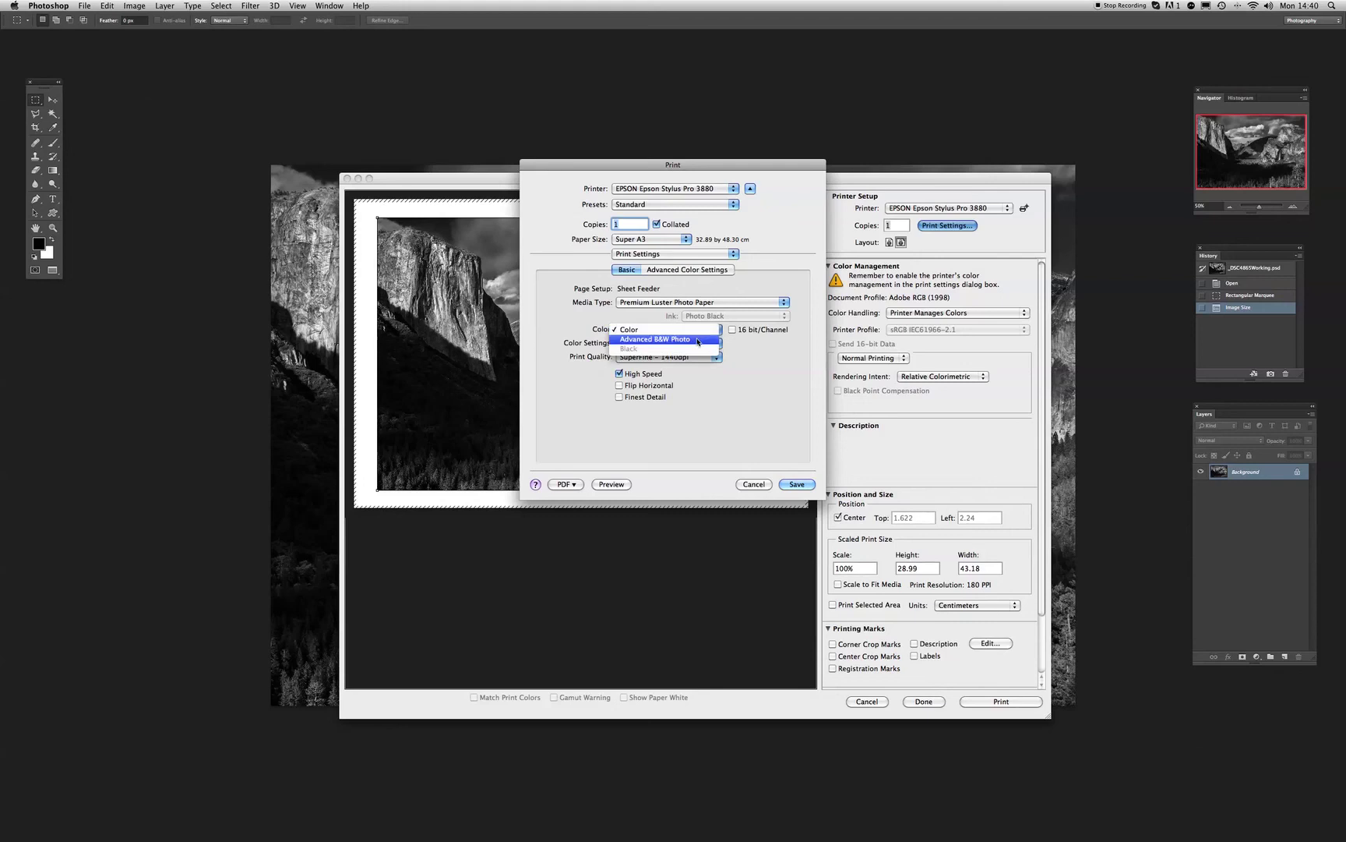
{"action": "left_click", "coordinate": [698, 340]}
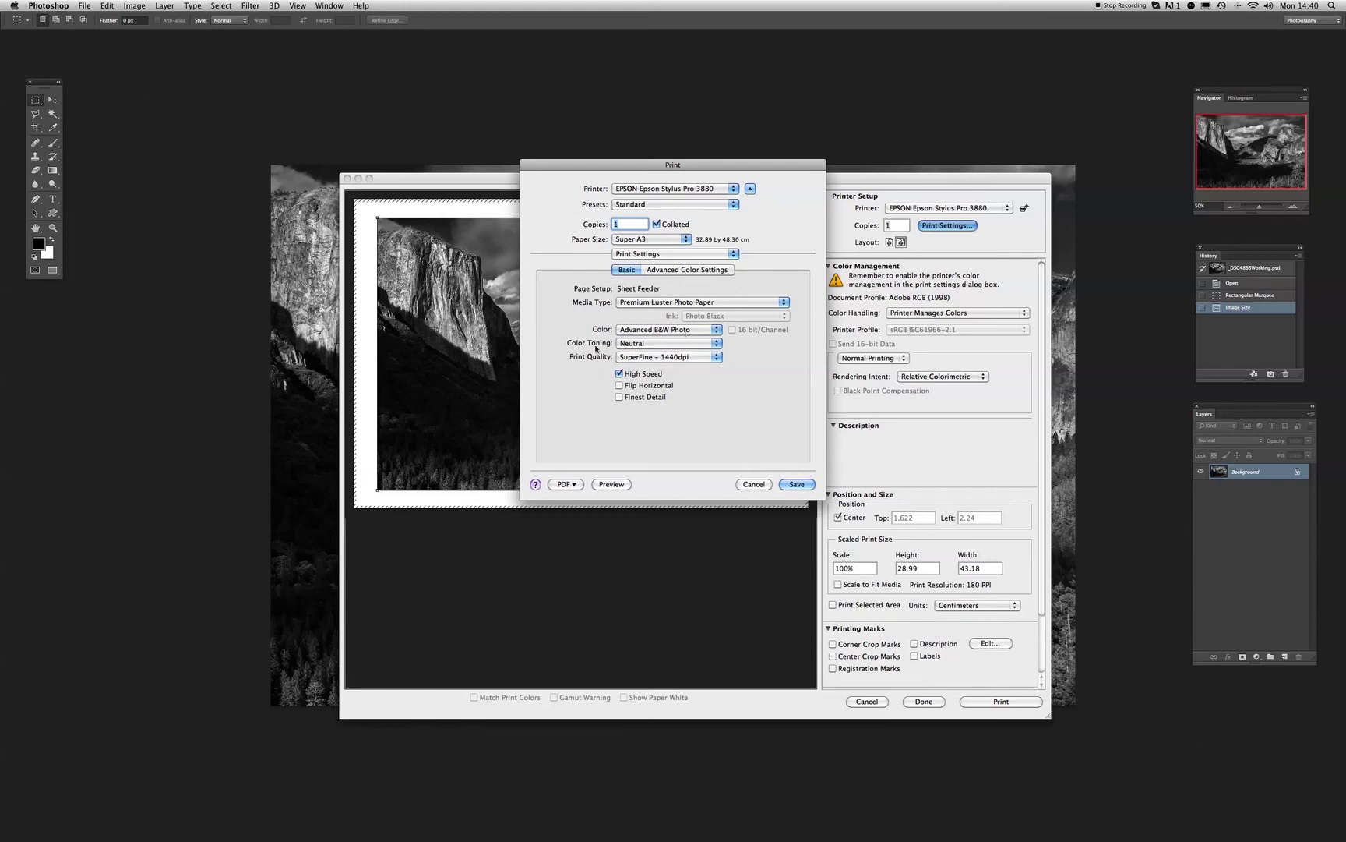
{"action": "left_click", "coordinate": [696, 330]}
{"action": "left_click", "coordinate": [684, 320]}
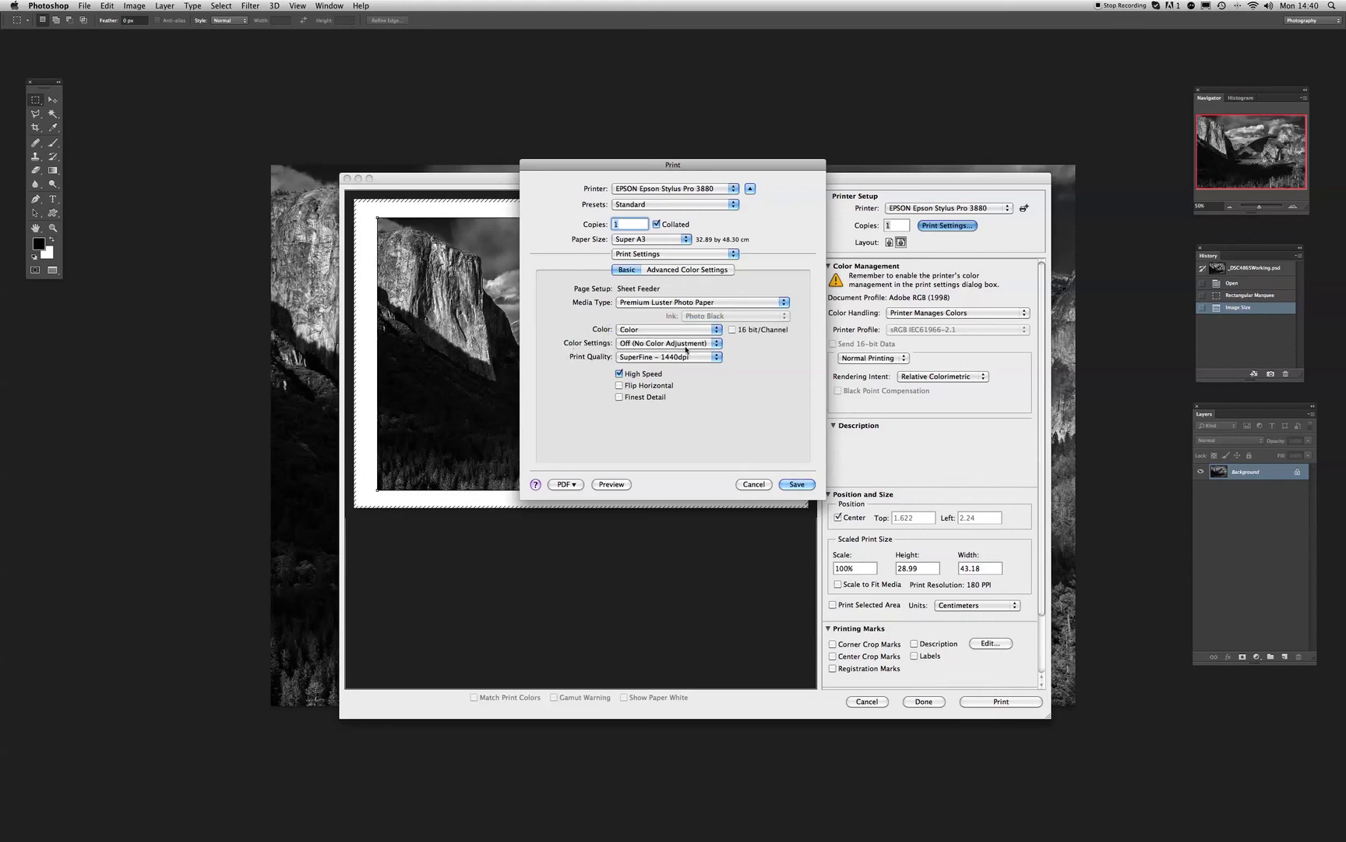
{"action": "left_click", "coordinate": [681, 329]}
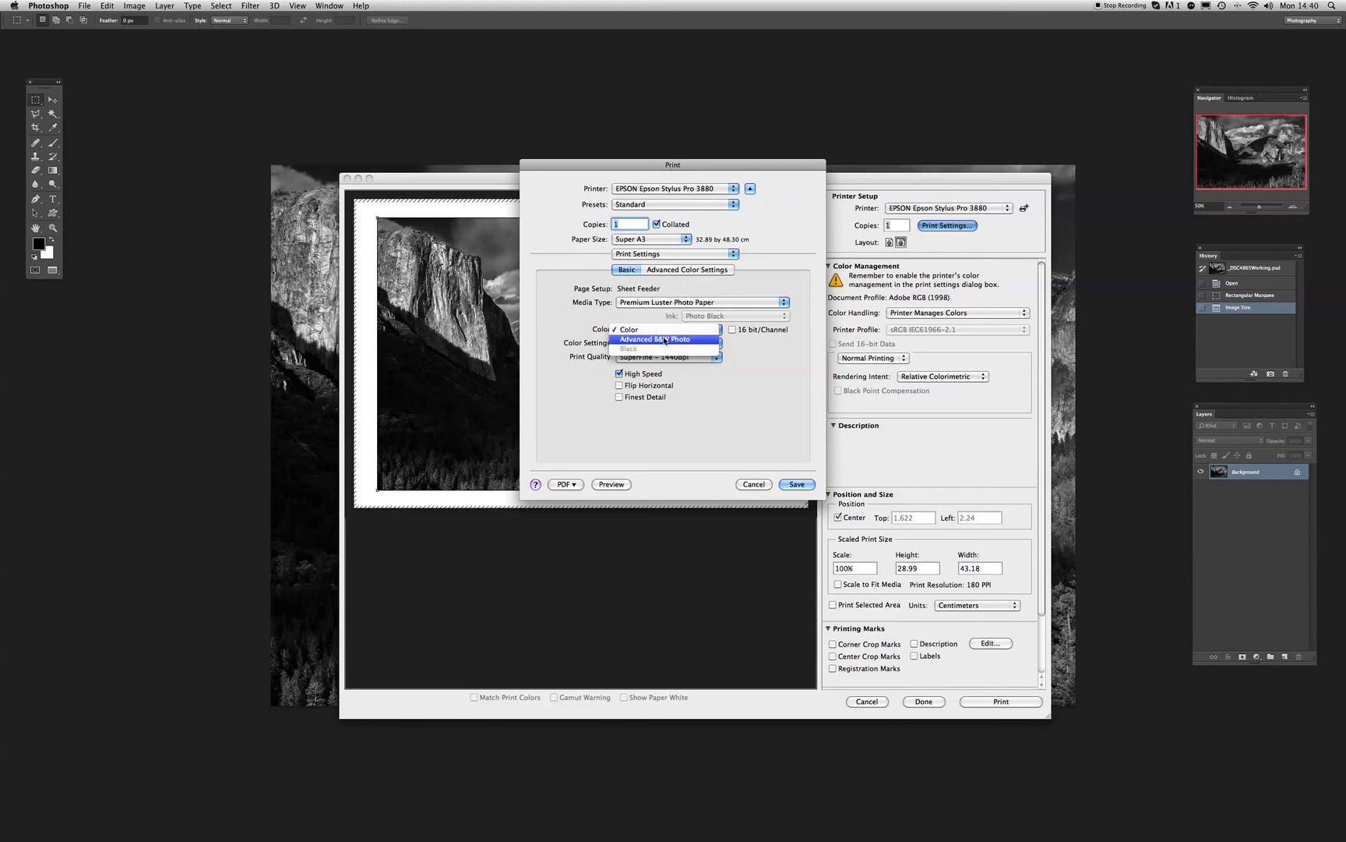
{"action": "left_click", "coordinate": [664, 341]}
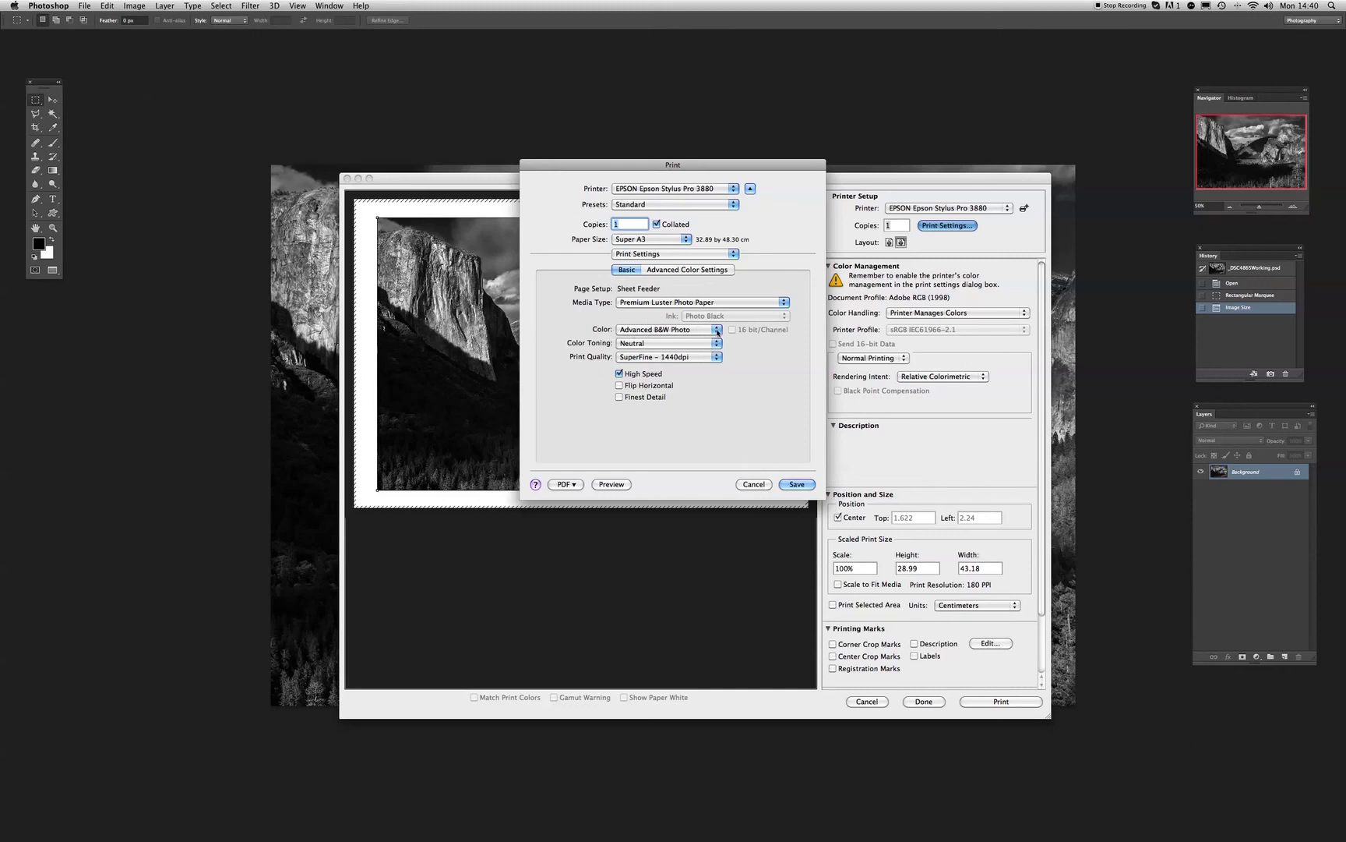
Step: Try changing the media type to Plain Paper
{"action": "left_click", "coordinate": [778, 304]}
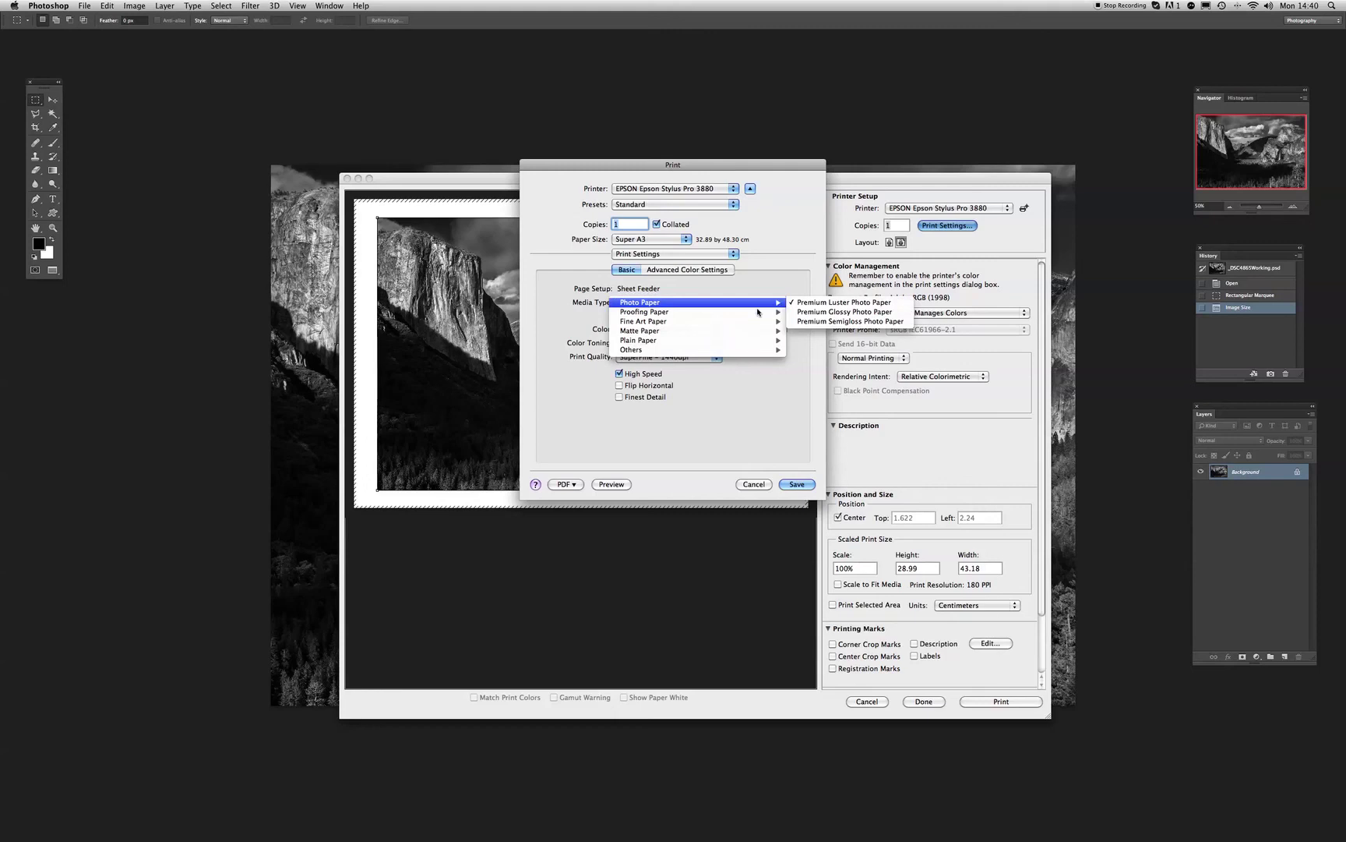
{"action": "key", "text": "Escape"}
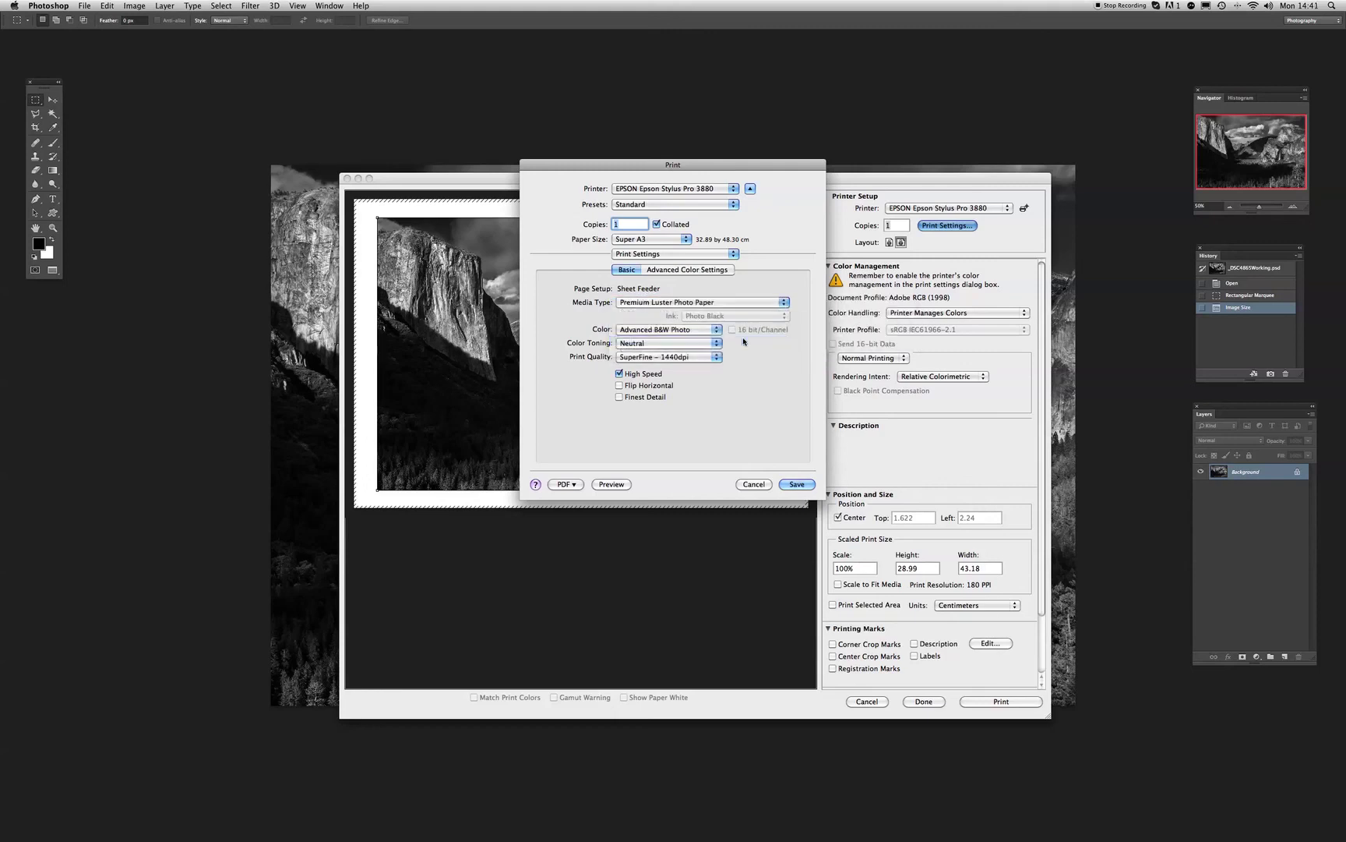
{"action": "left_click", "coordinate": [744, 304]}
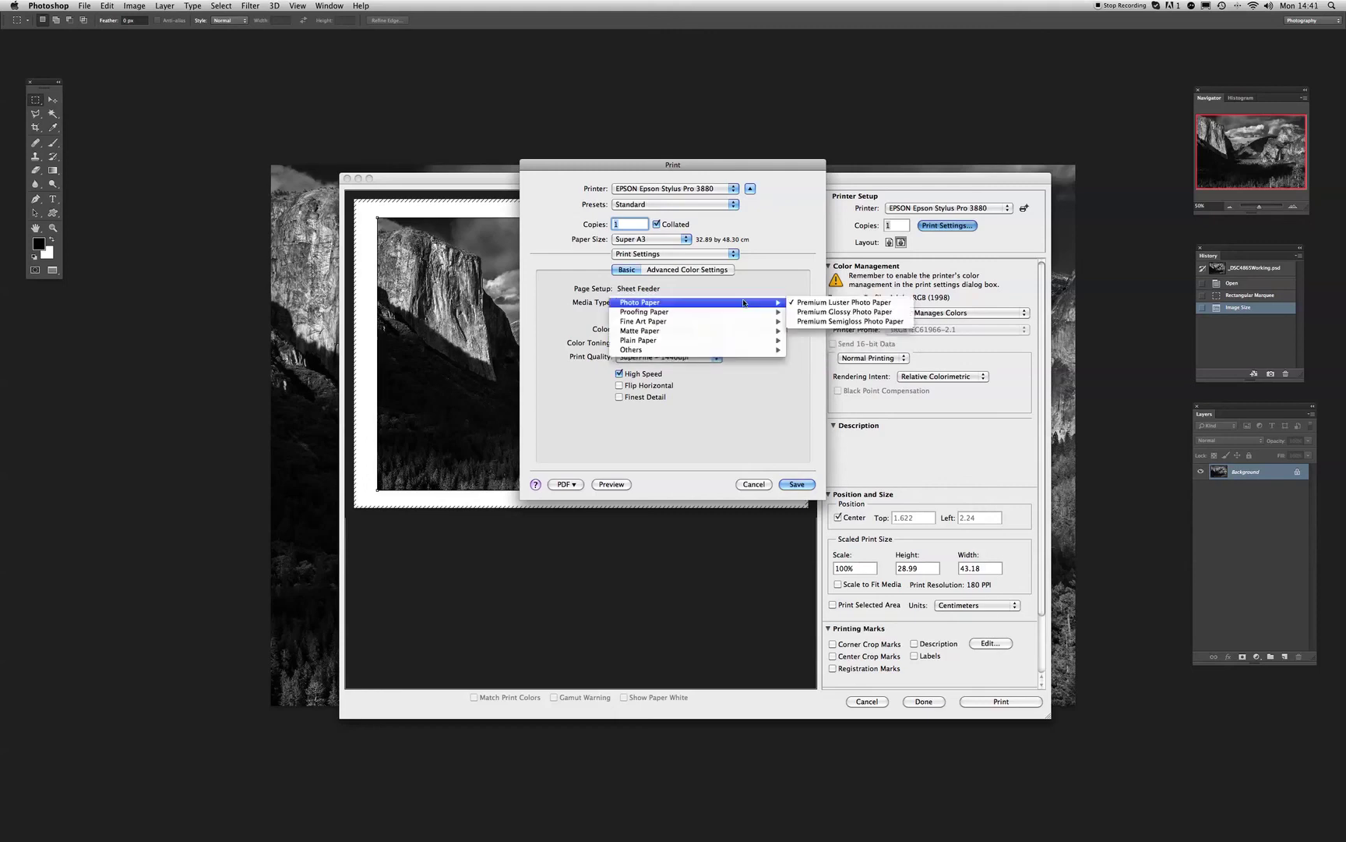
{"action": "key", "text": "Escape"}
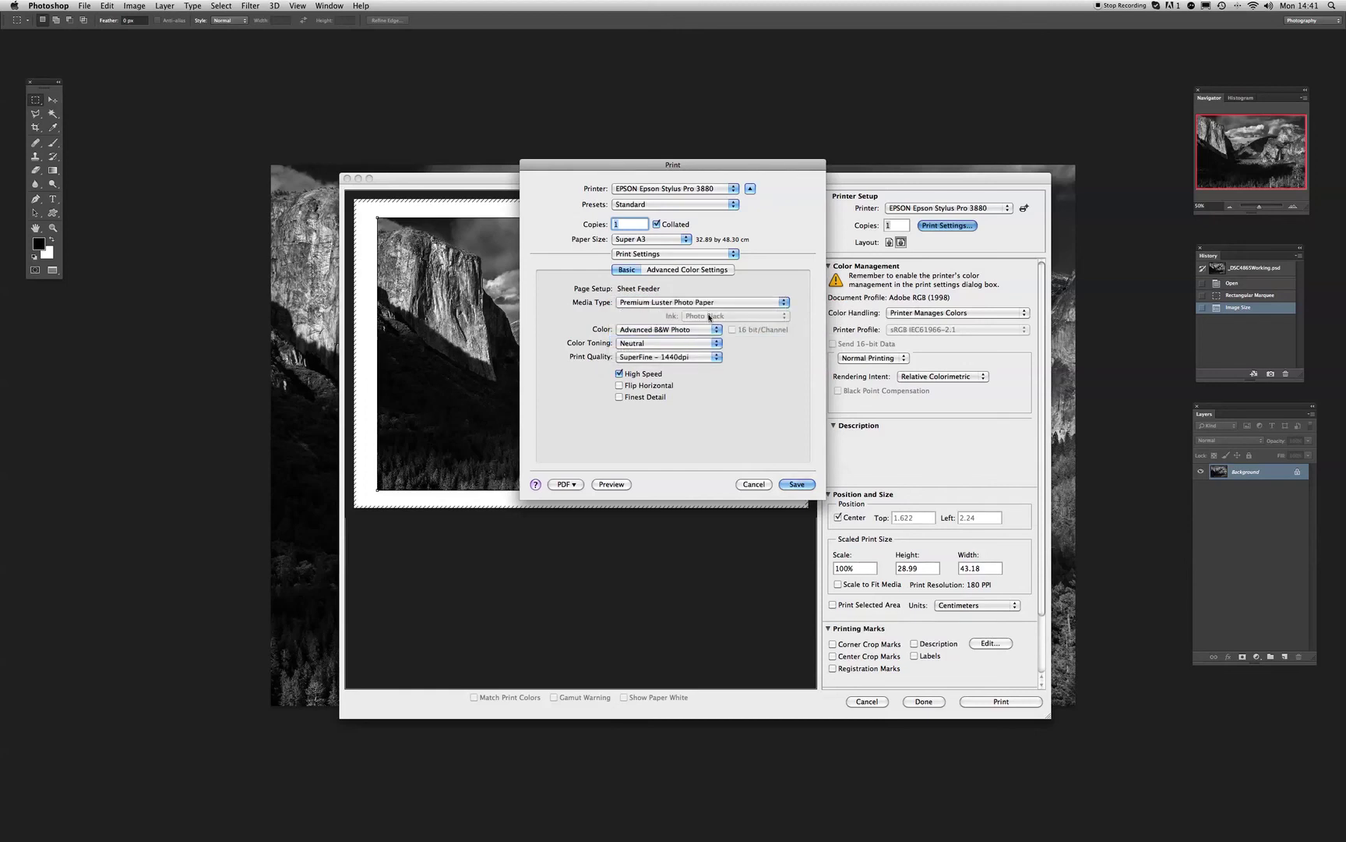
{"action": "left_click", "coordinate": [710, 305]}
{"action": "left_click", "coordinate": [796, 344]}
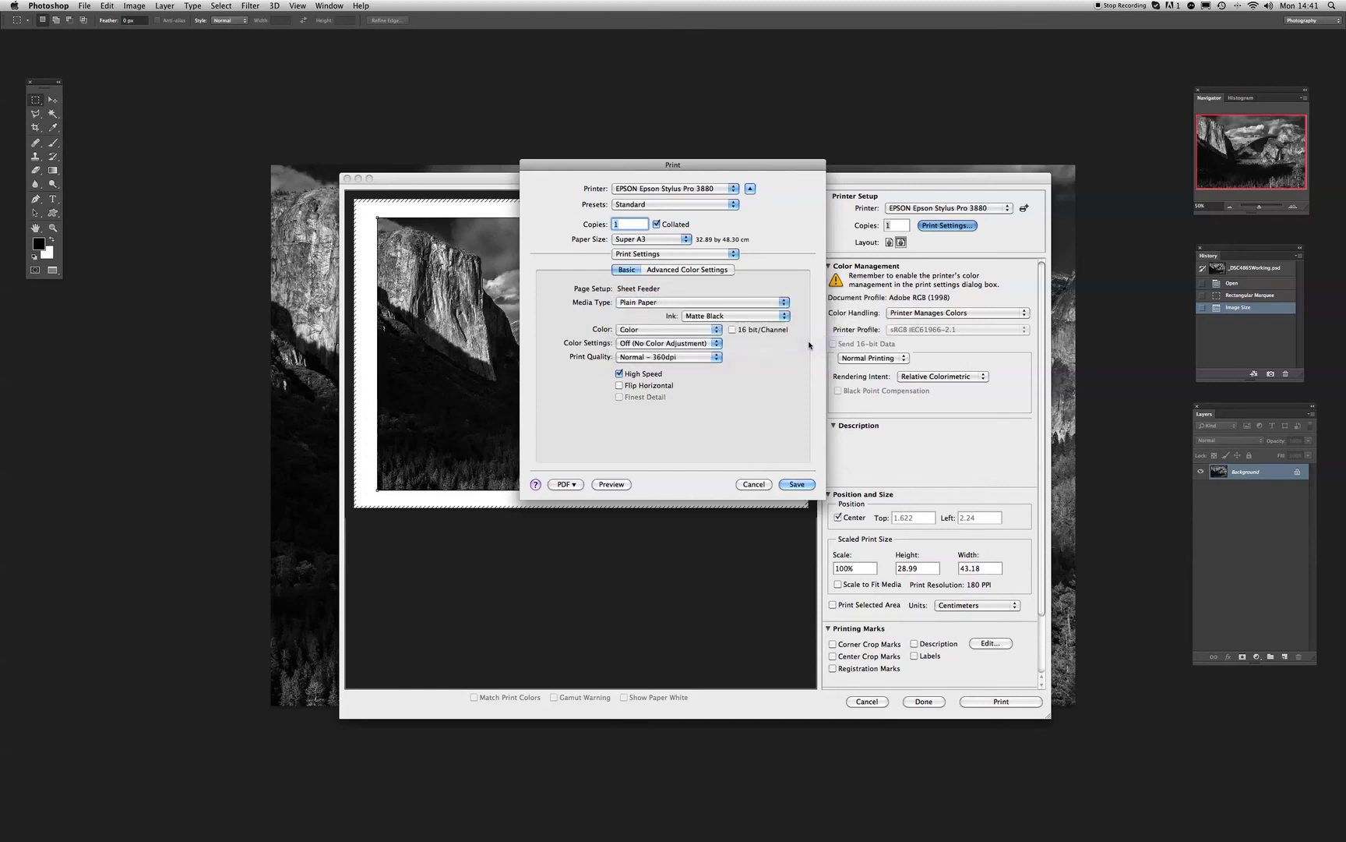
Step: Check the available colour modes, then restore Premium Luster Photo Paper as media type
{"action": "left_click", "coordinate": [643, 334]}
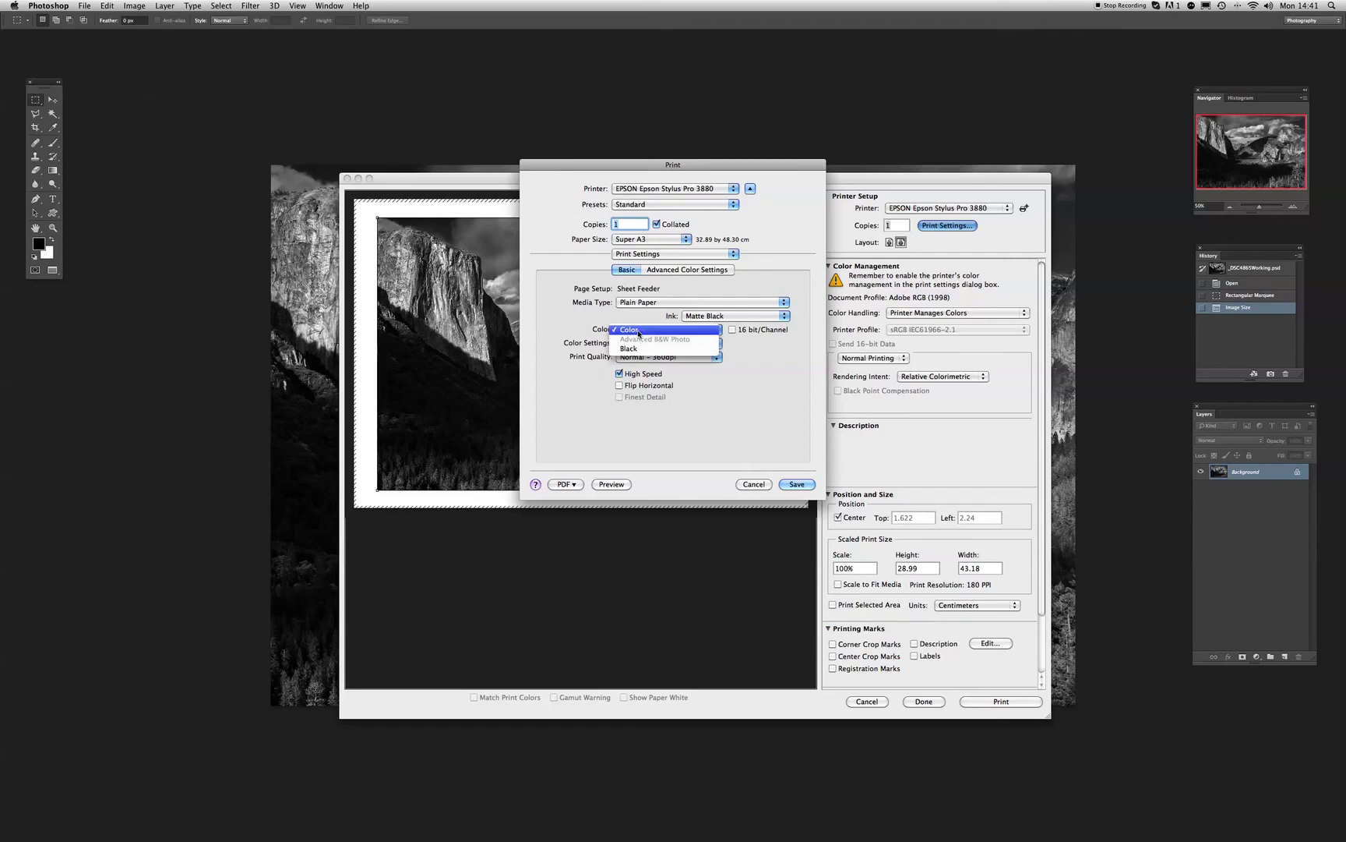
{"action": "left_click", "coordinate": [639, 331]}
{"action": "left_click", "coordinate": [690, 303]}
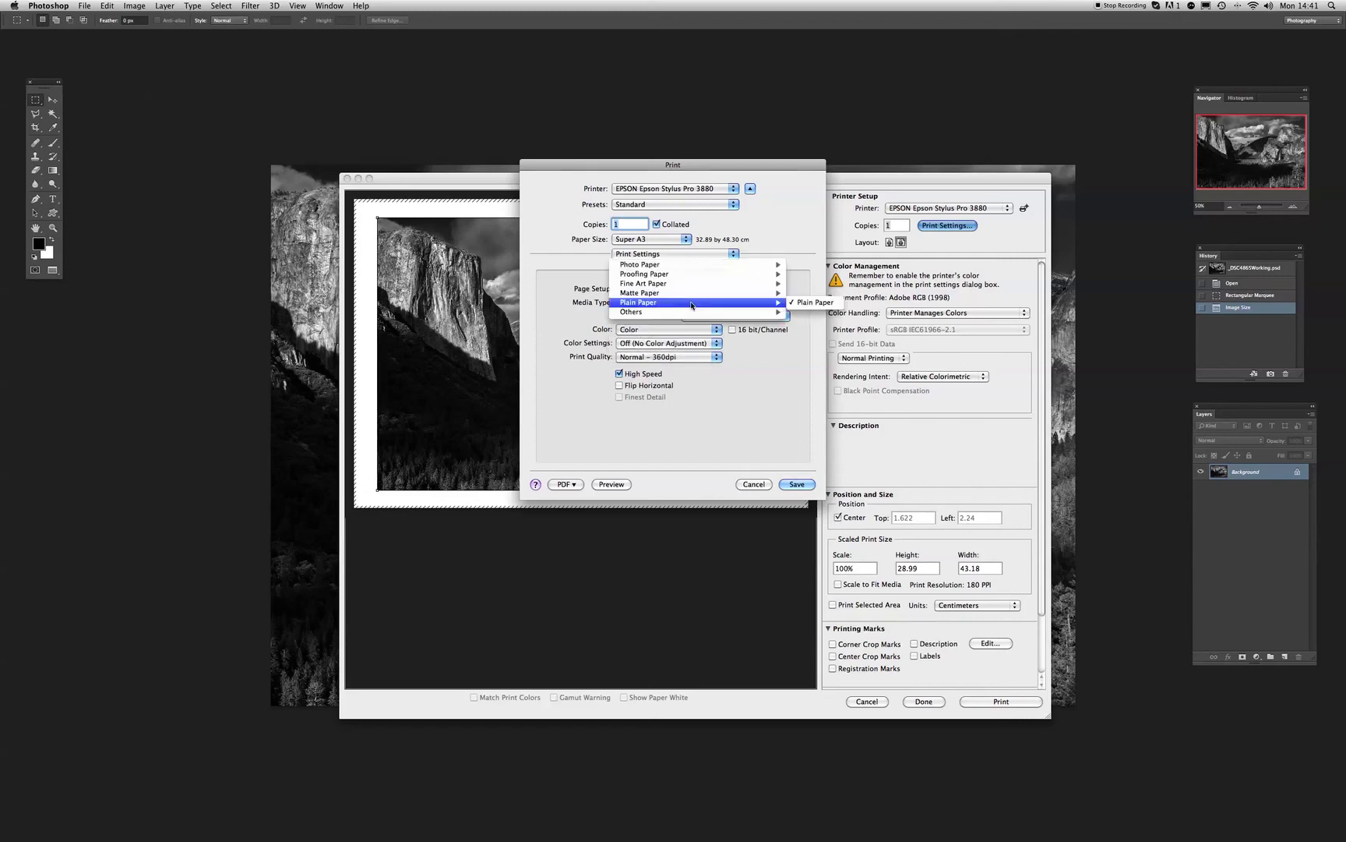
{"action": "mouse_move", "coordinate": [687, 268]}
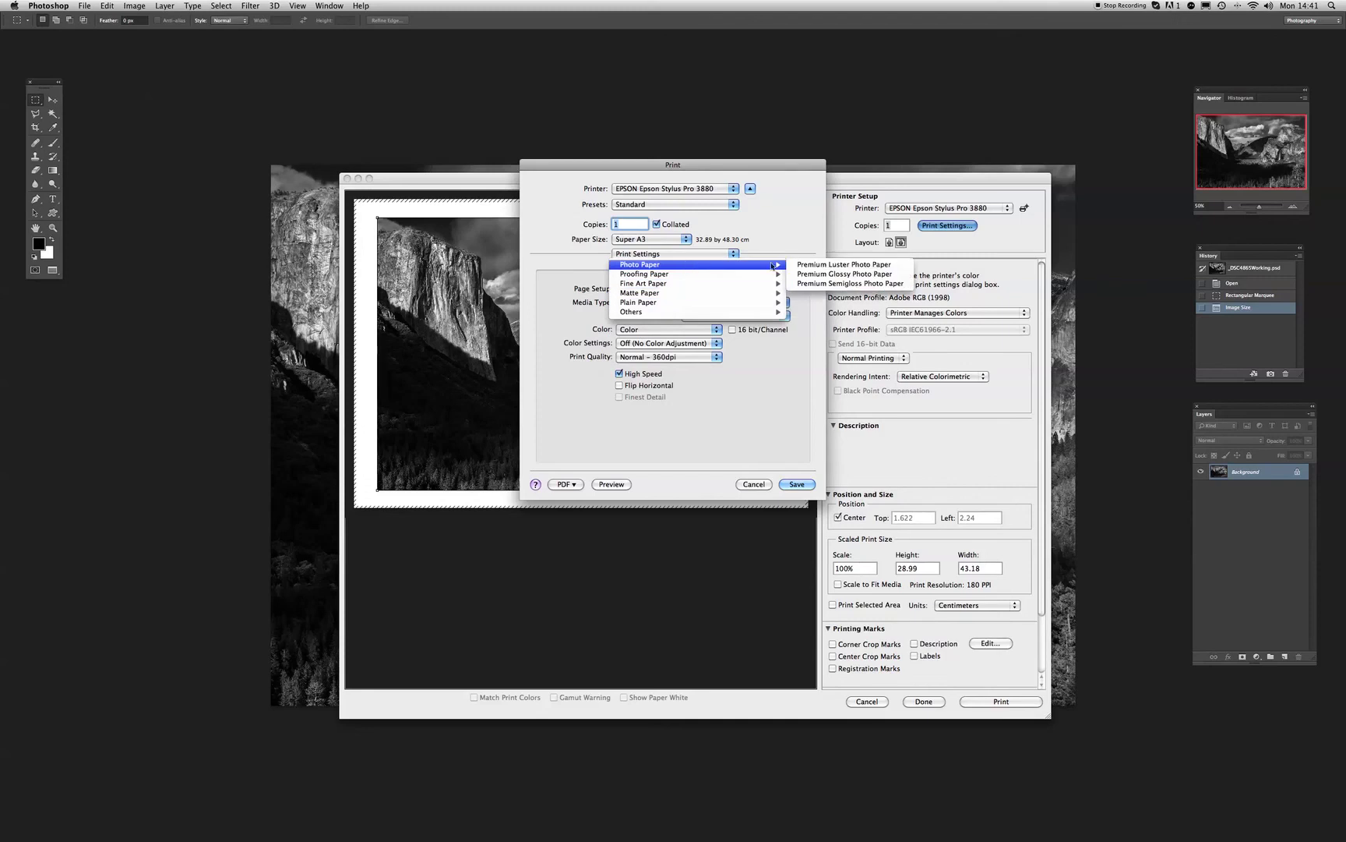
{"action": "left_click", "coordinate": [833, 266]}
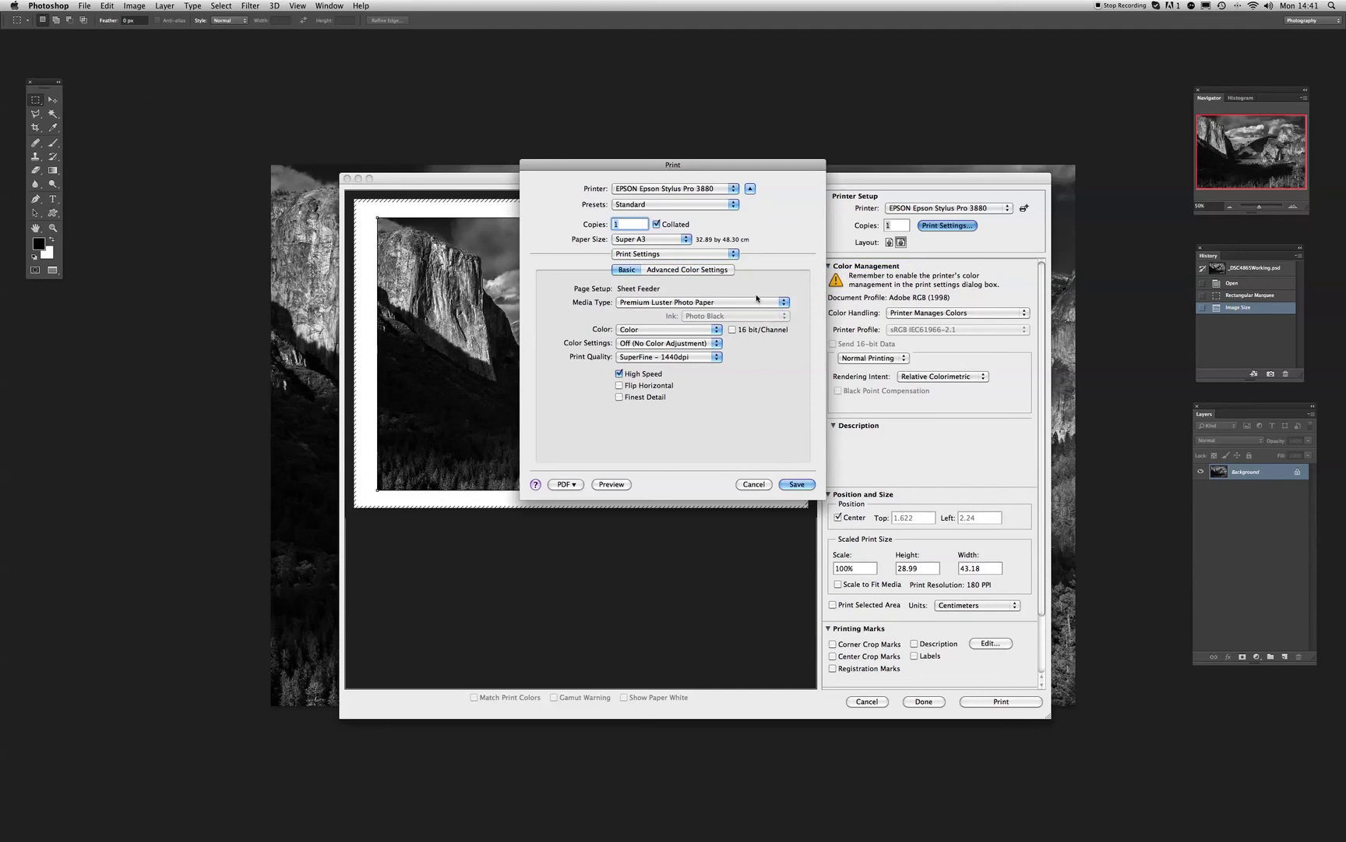
{"action": "left_click", "coordinate": [645, 332]}
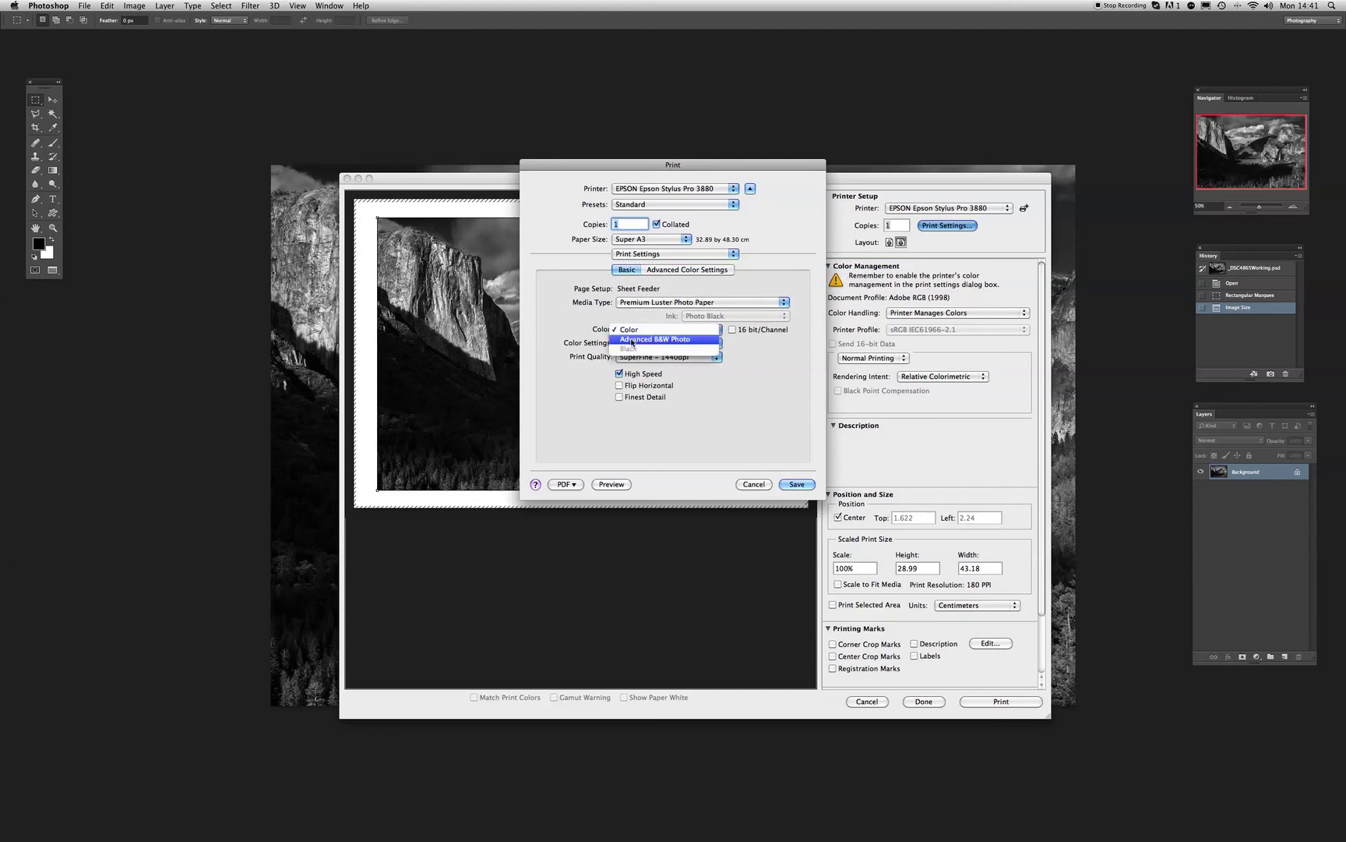
Step: Reselect Advanced B&W Photo and view Advanced Color Settings: Neutral toning, tone Darker
{"action": "left_click", "coordinate": [632, 339]}
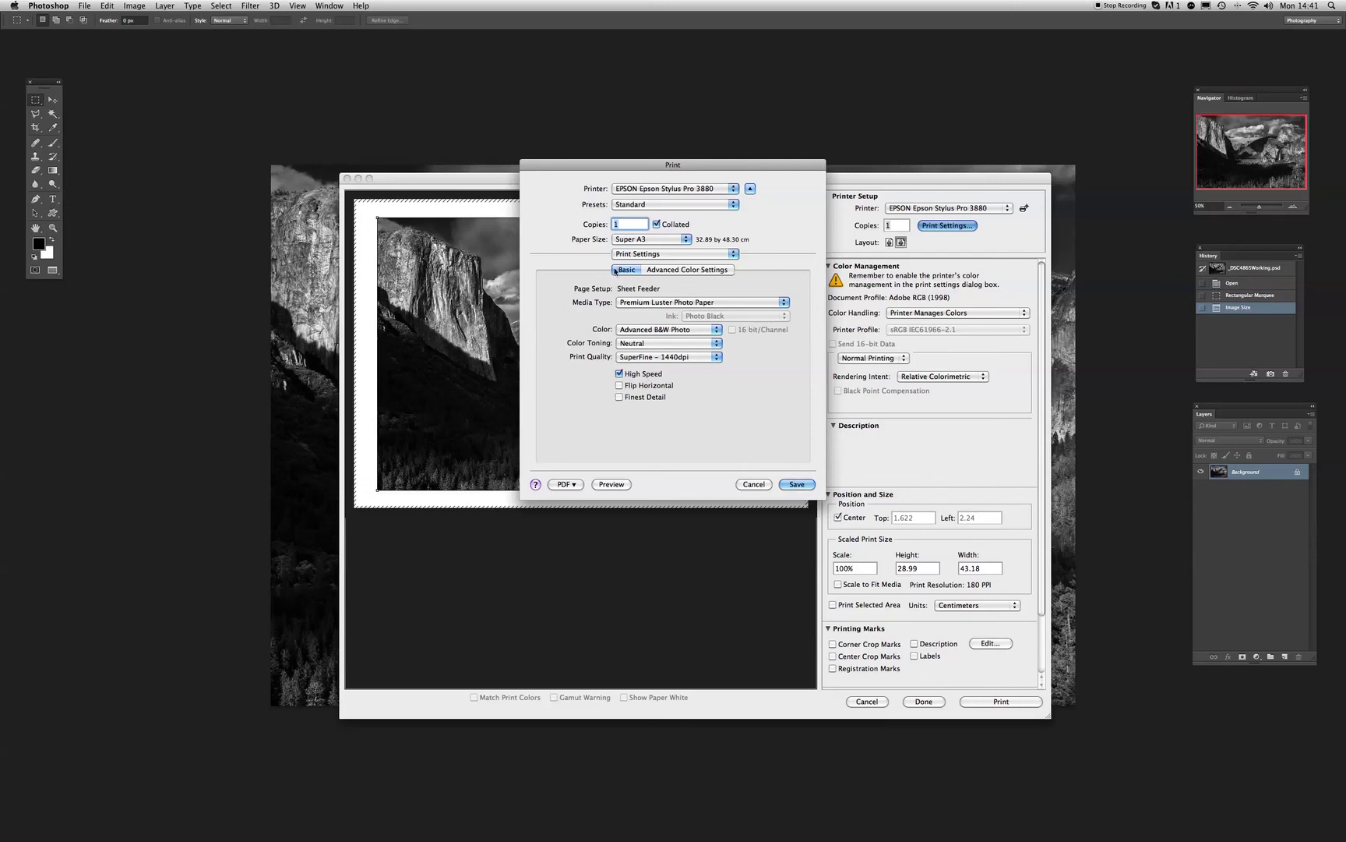
{"action": "left_click", "coordinate": [692, 271]}
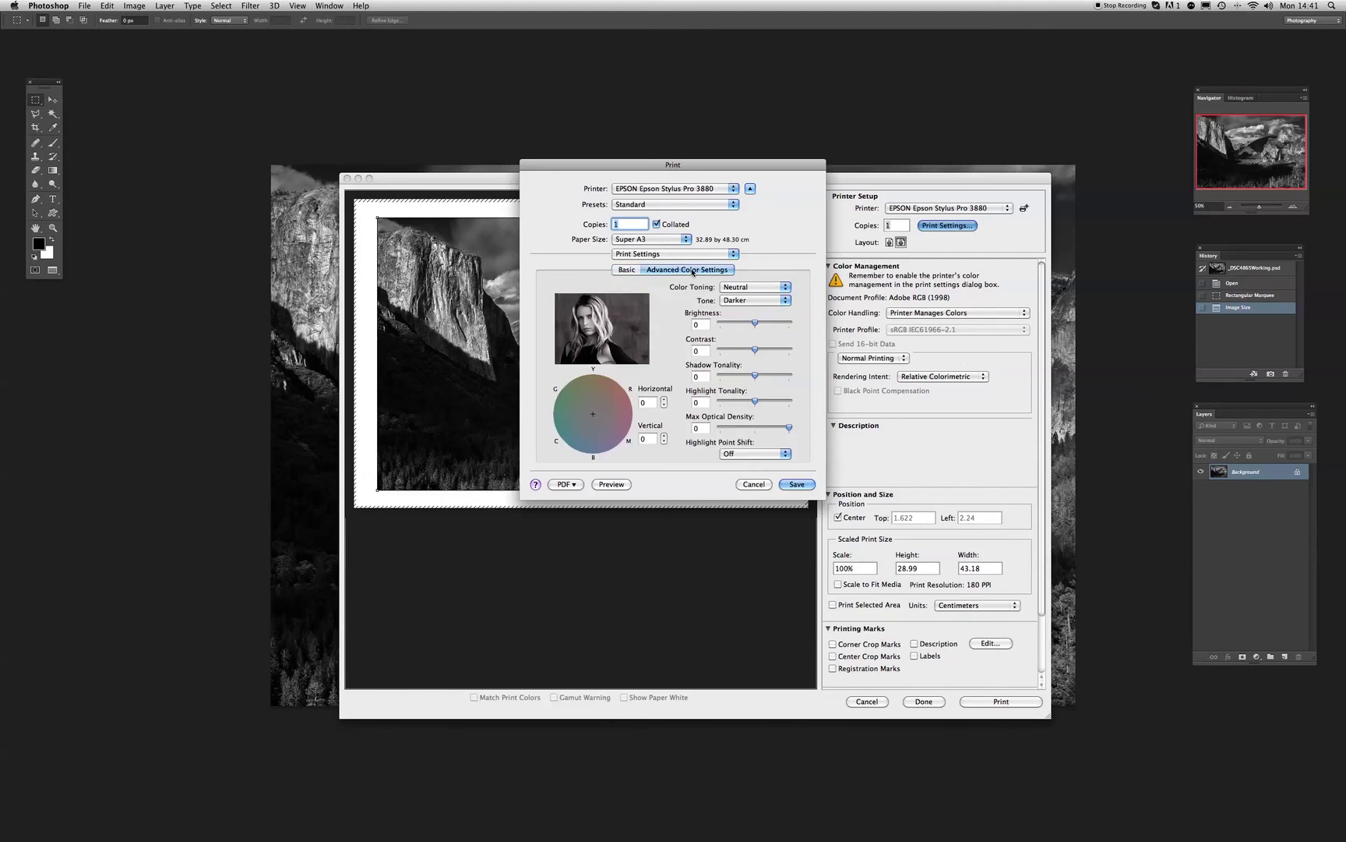
Step: Change the Epson 3880 B&W tone to Dark and save the printer settings
{"action": "left_click", "coordinate": [770, 304]}
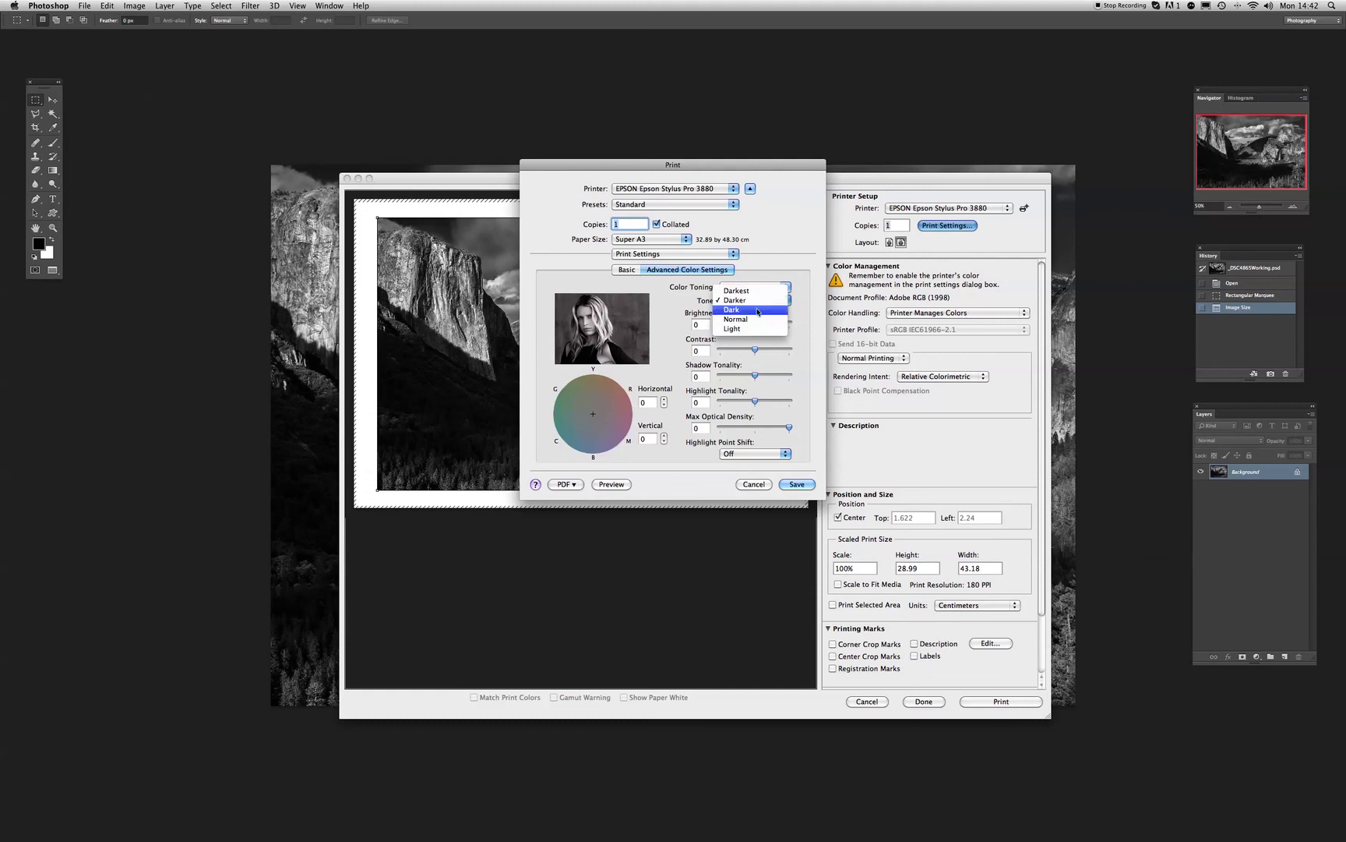
{"action": "left_click", "coordinate": [757, 312]}
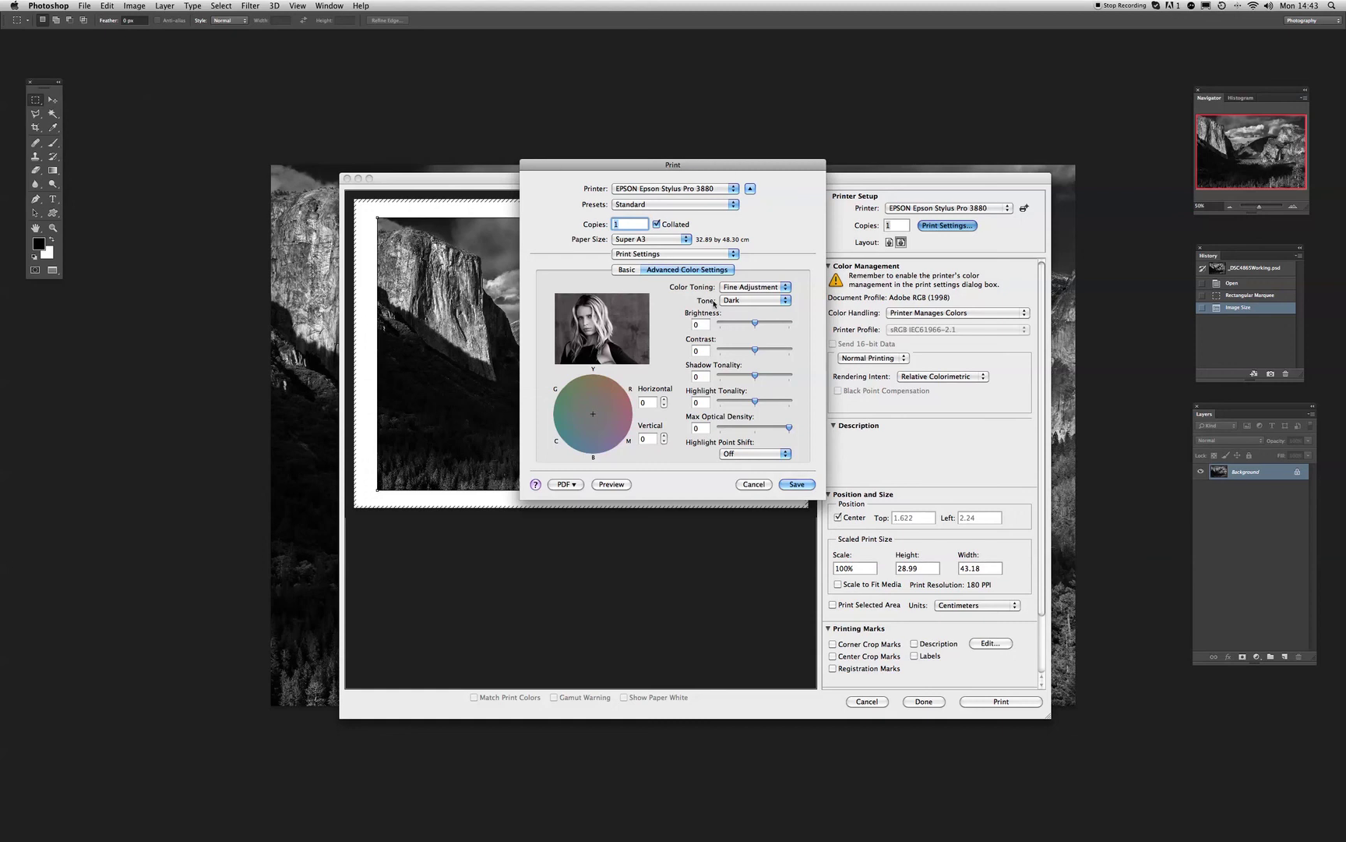
{"action": "left_click", "coordinate": [801, 484]}
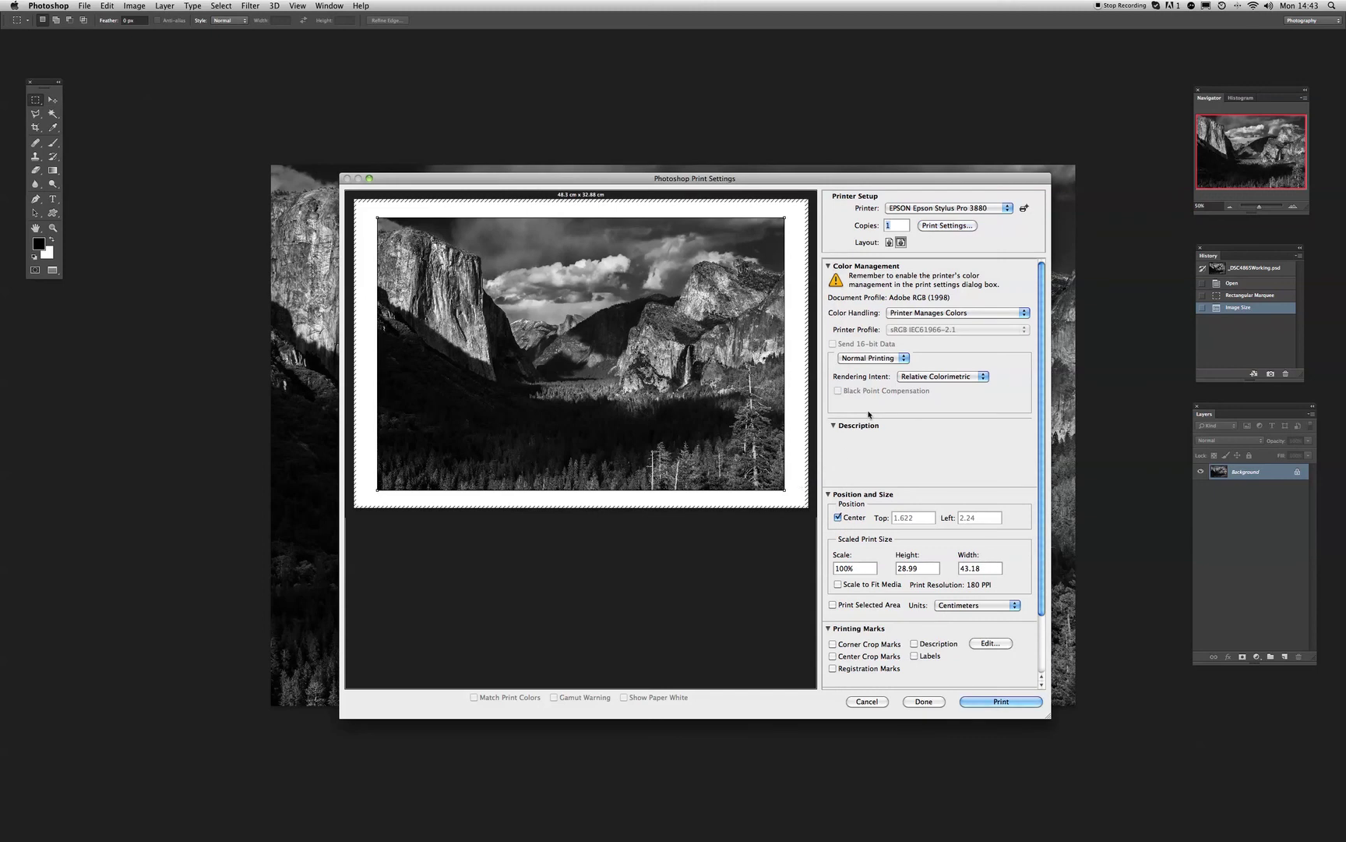
Step: Reposition the Photoshop Print Settings dialog and bring up the Epson 3880 Print dialog again
{"action": "left_click_drag", "start_coordinate": [733, 187], "coordinate": [706, 101]}
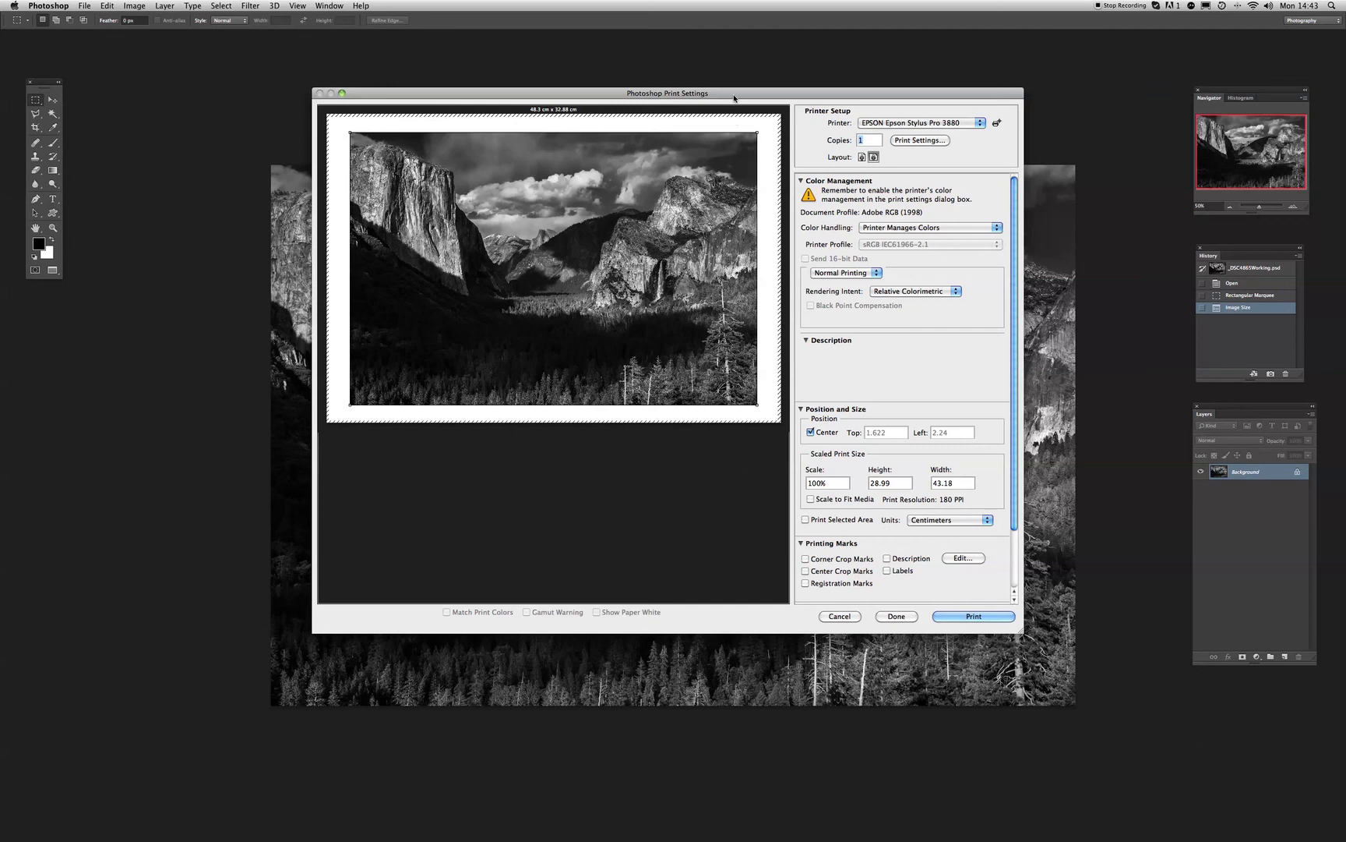
{"action": "left_click_drag", "start_coordinate": [734, 97], "coordinate": [743, 185]}
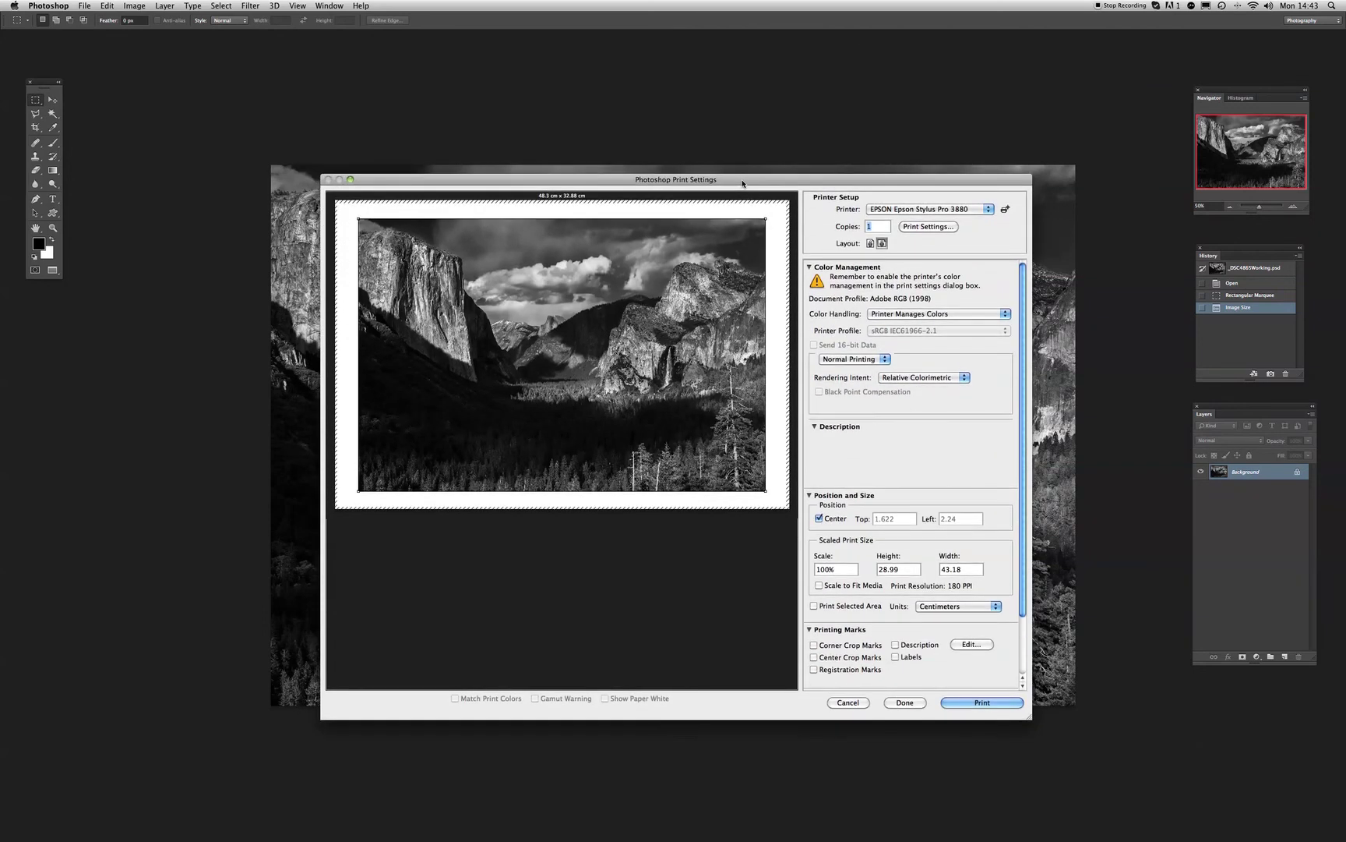
{"action": "left_click", "coordinate": [931, 226]}
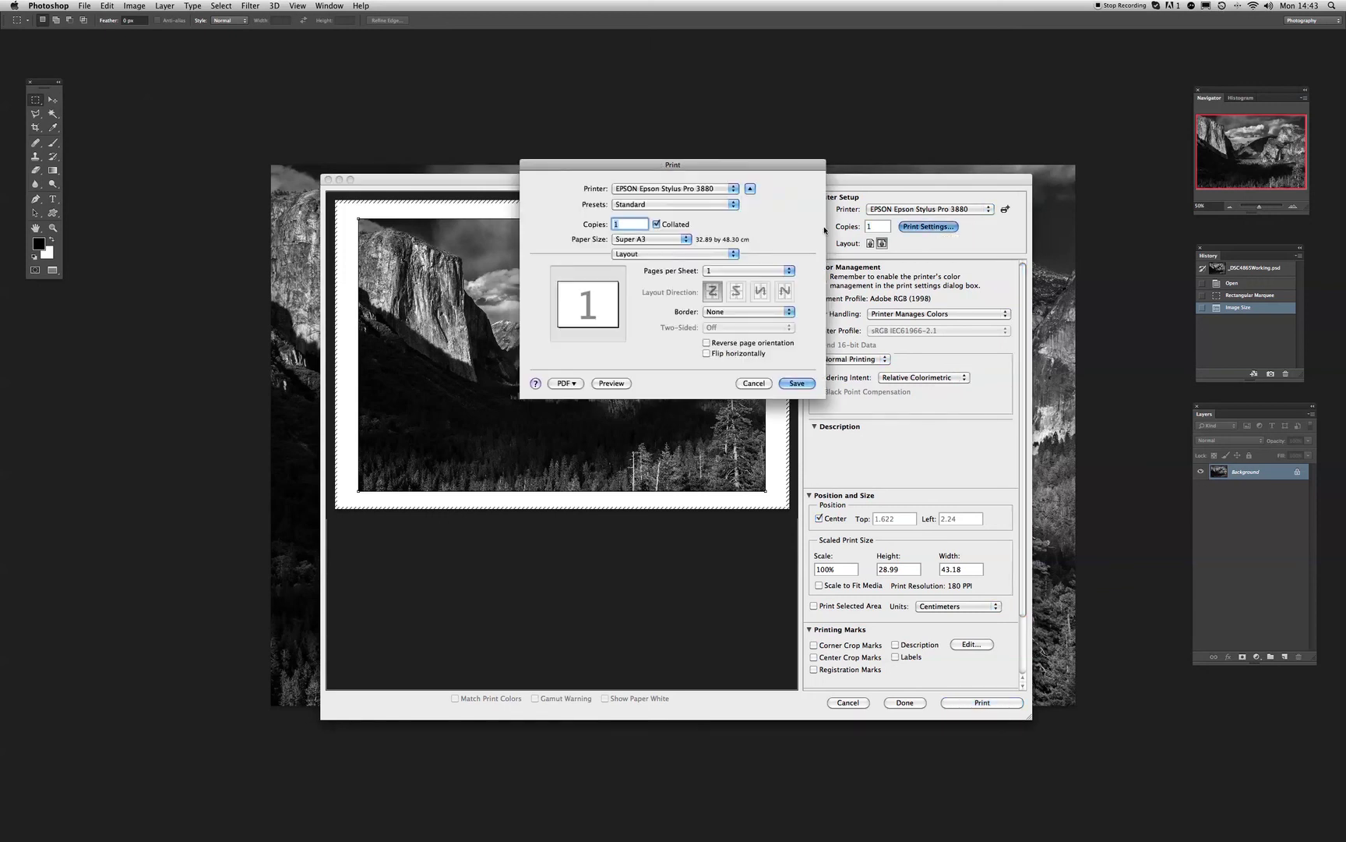
Step: On the Print Settings panel, change the B&W tone from Dark to Normal and save
{"action": "left_click", "coordinate": [734, 254]}
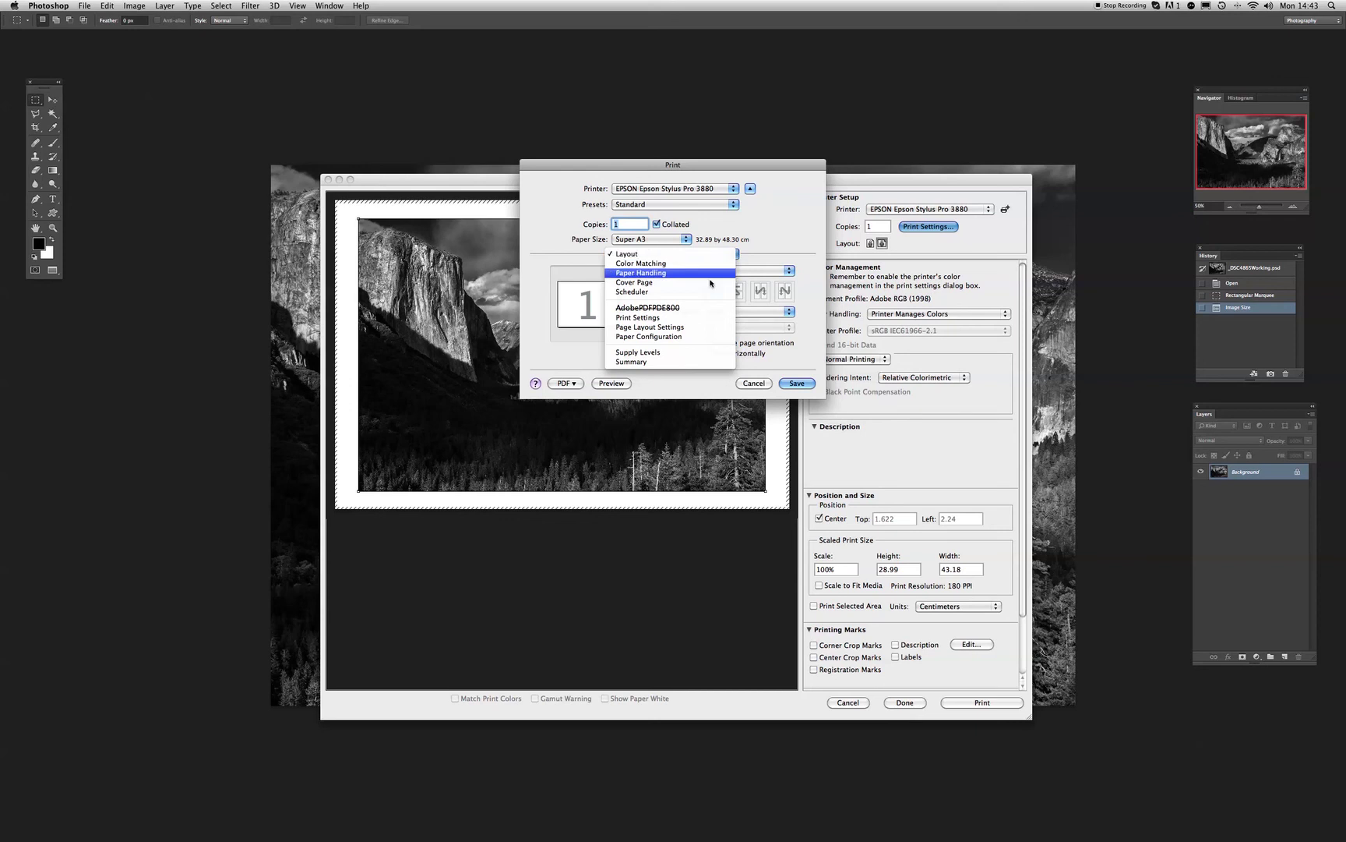
{"action": "left_click", "coordinate": [698, 318]}
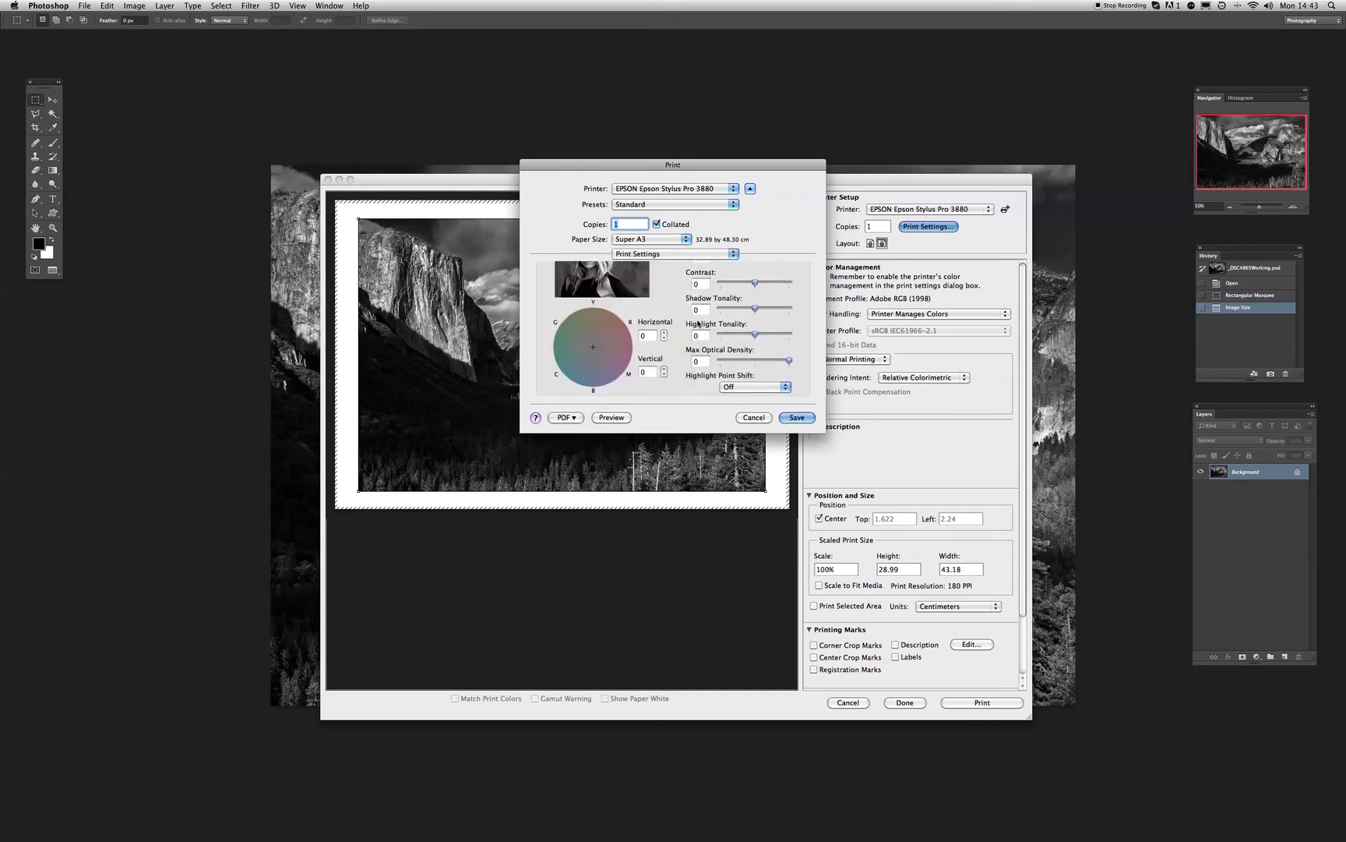
{"action": "left_click", "coordinate": [754, 301]}
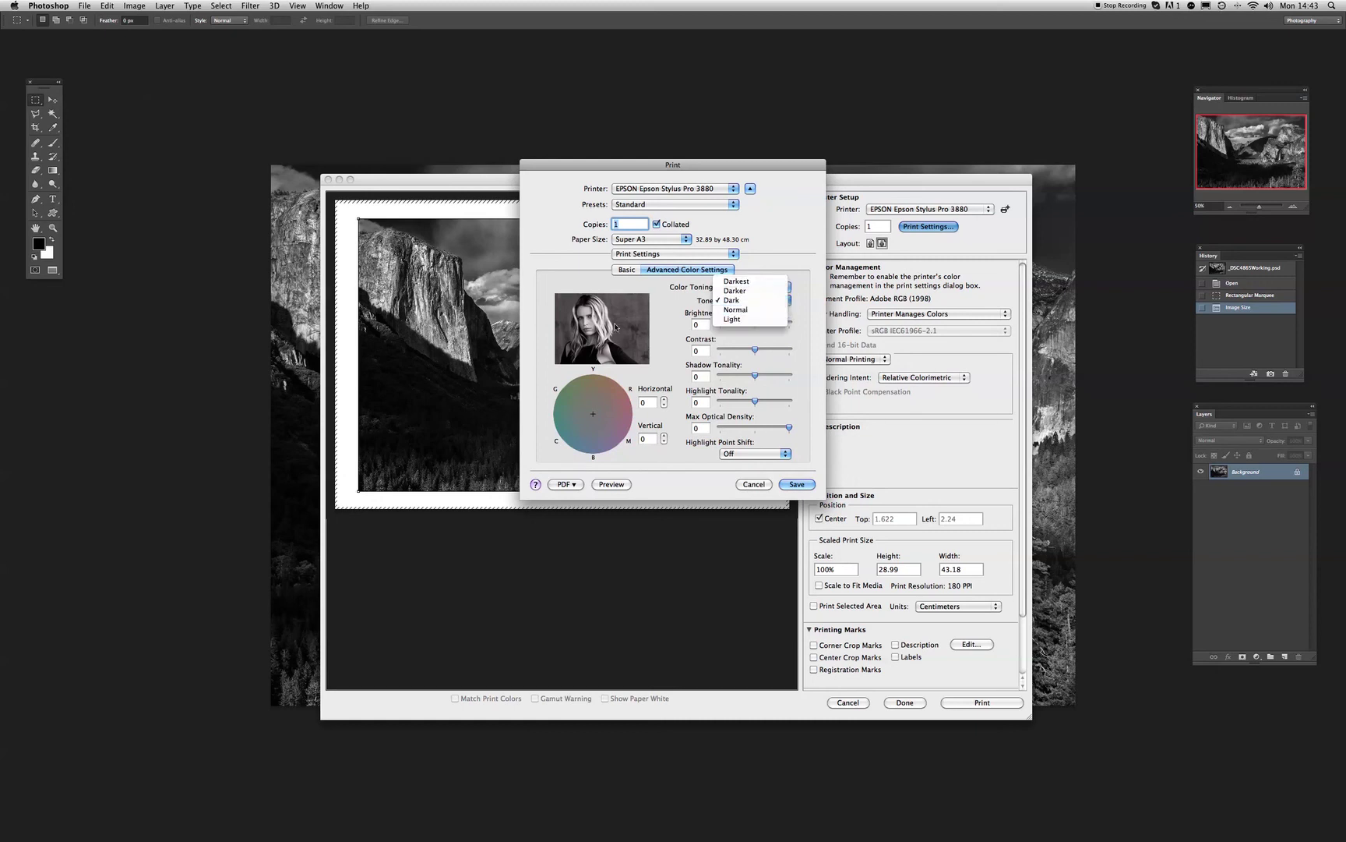
{"action": "left_click", "coordinate": [750, 313]}
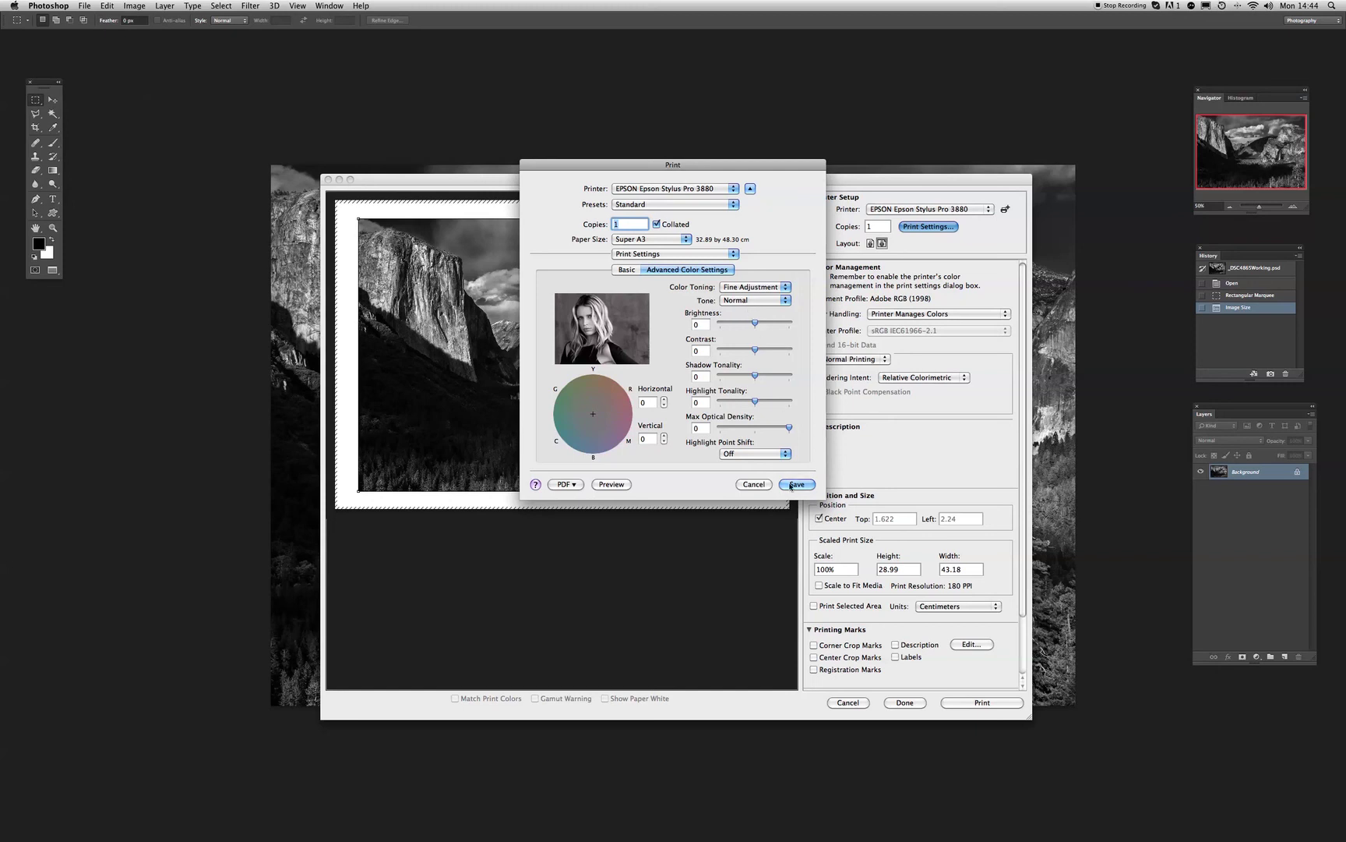
{"action": "left_click", "coordinate": [791, 484]}
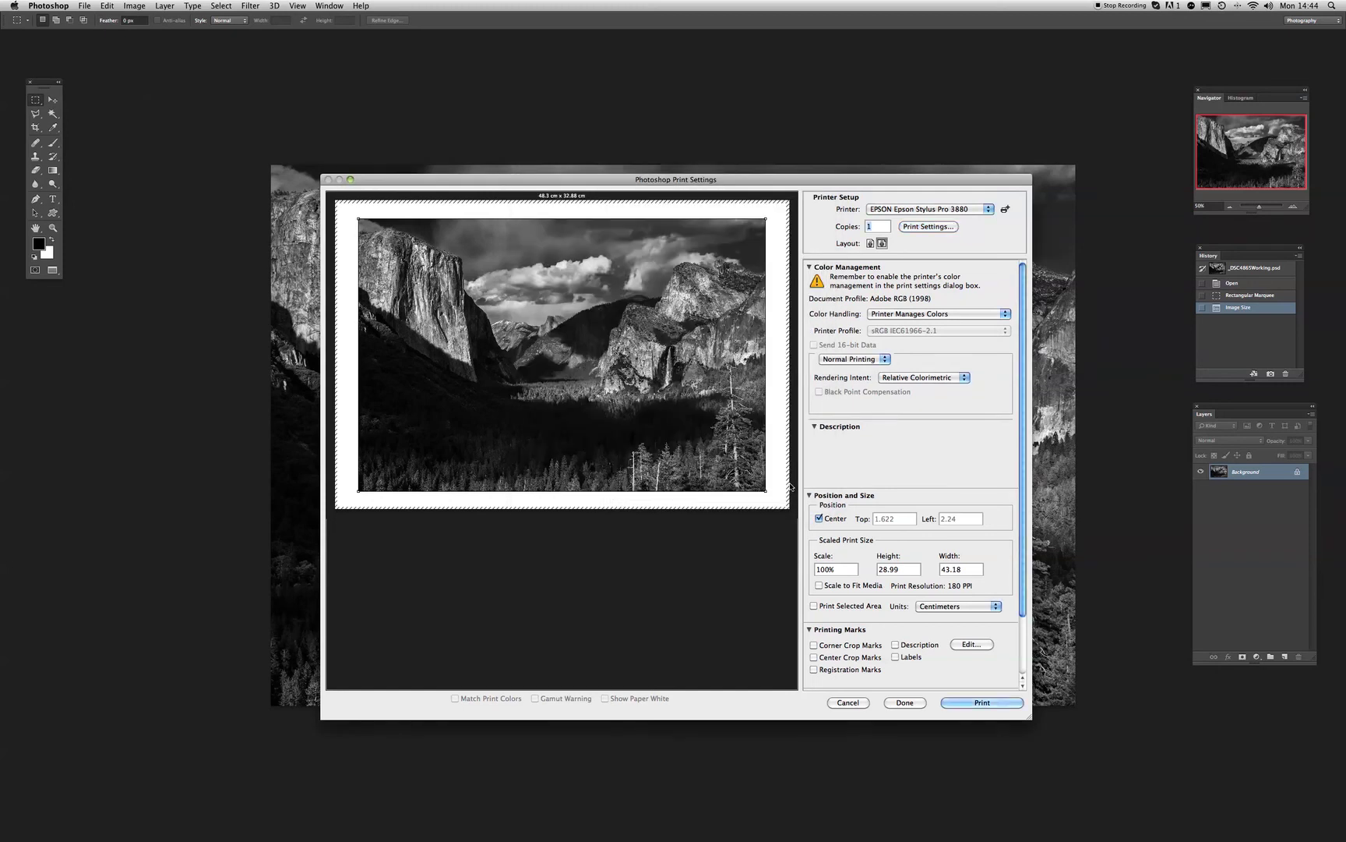